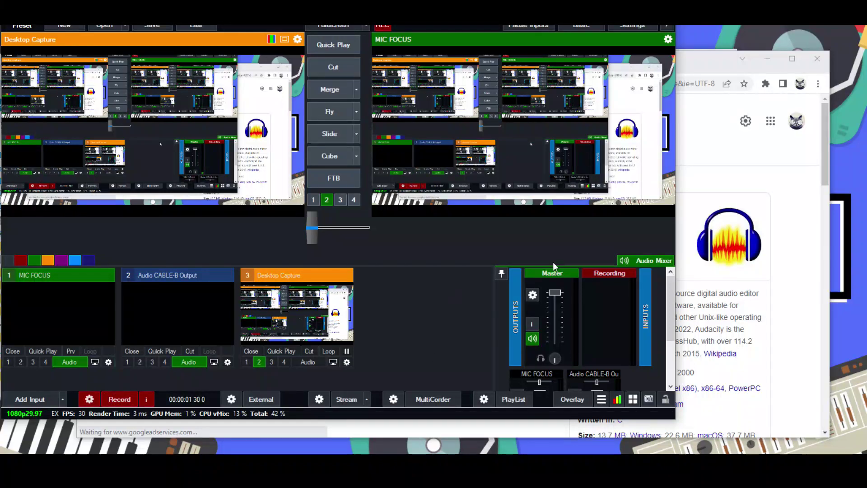
Maximize Chrome and open the 'Download | Audacity' search result
click(739, 108)
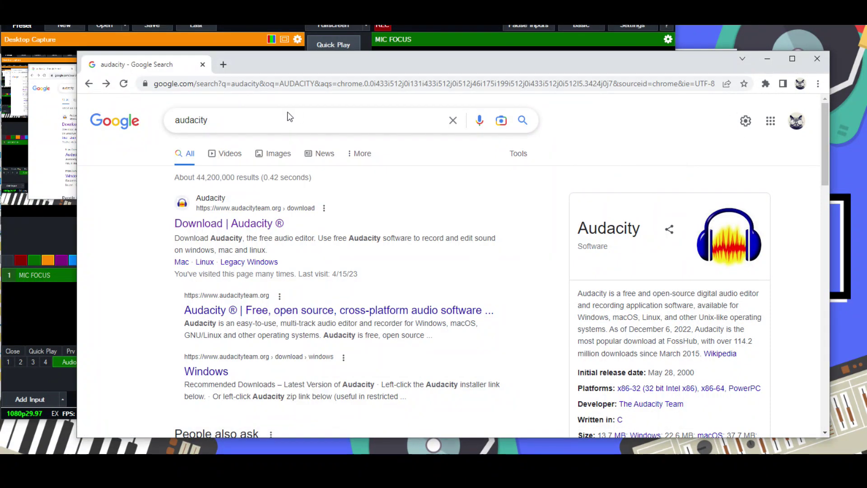
click(787, 55)
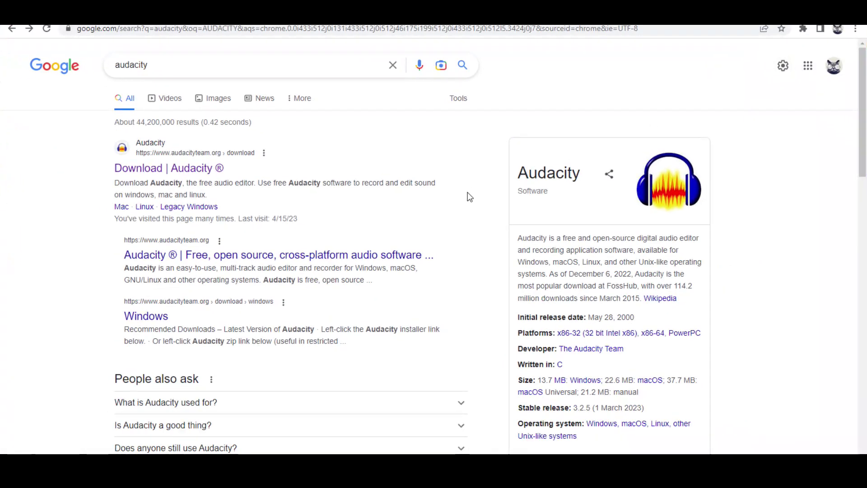
click(125, 174)
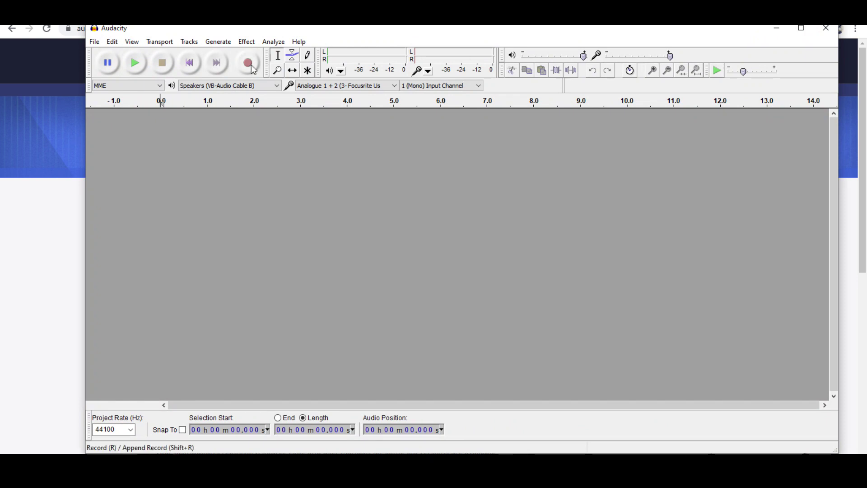
Open the Tone generator and set a Sine tone at 174 Hz, amplitude 0.6
click(213, 43)
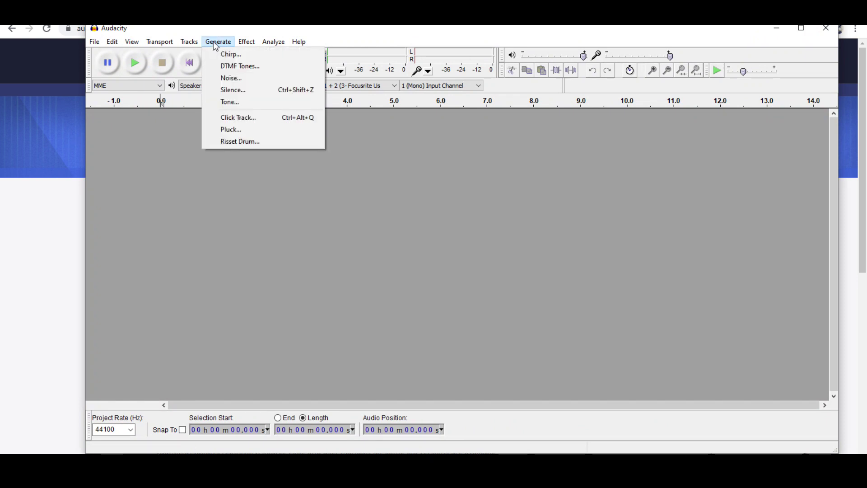
click(235, 104)
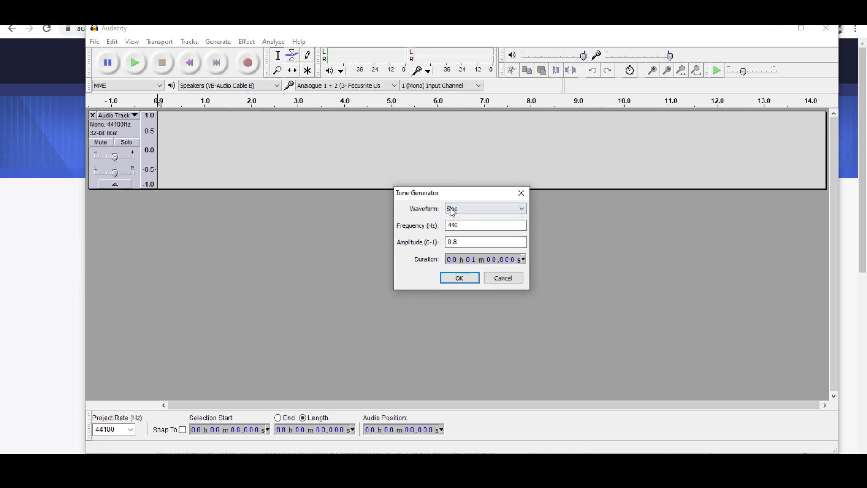
drag(463, 225, 446, 231)
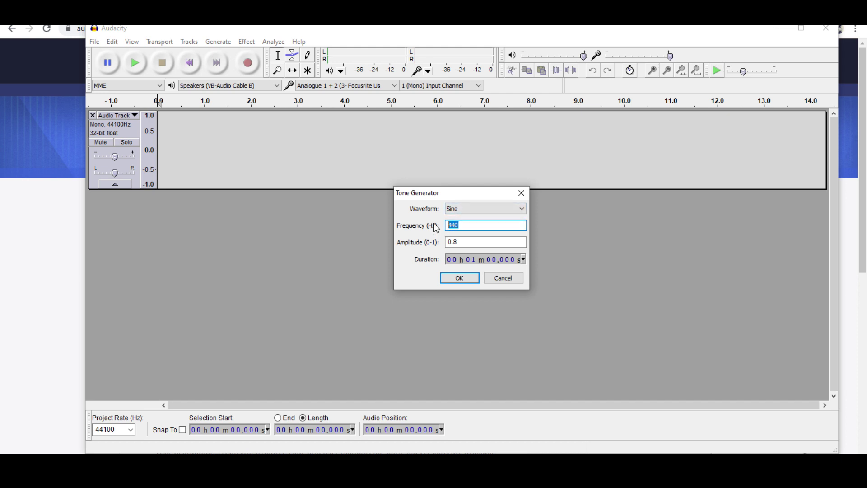
text(174)
drag(463, 242, 455, 242)
text(0.6)
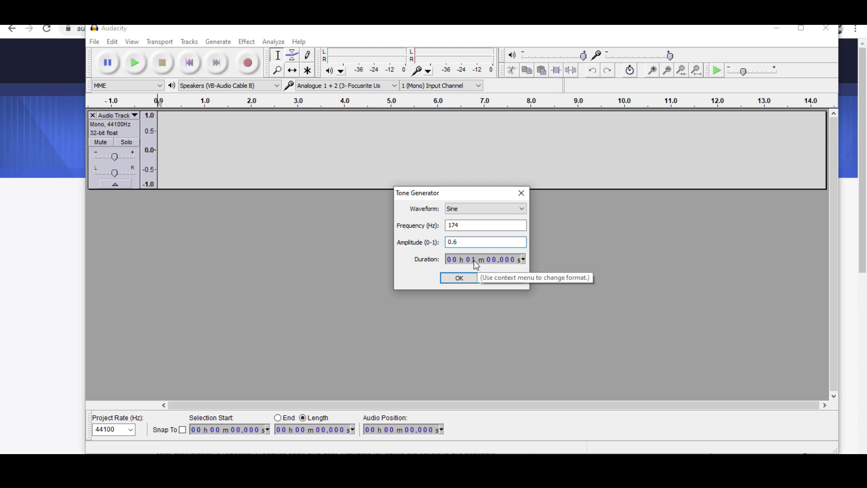
Set the tone duration to 00h01m00s in hh:mm:ss format and generate it
click(473, 260)
click(523, 259)
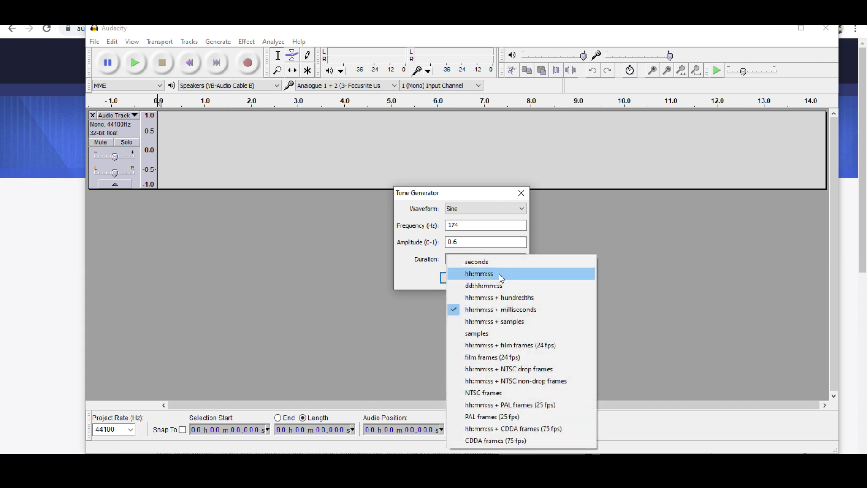
click(499, 274)
click(506, 260)
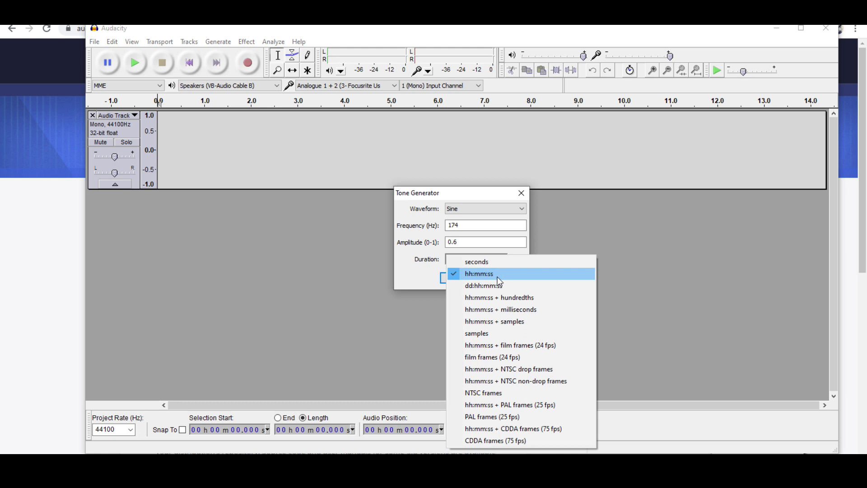
click(492, 273)
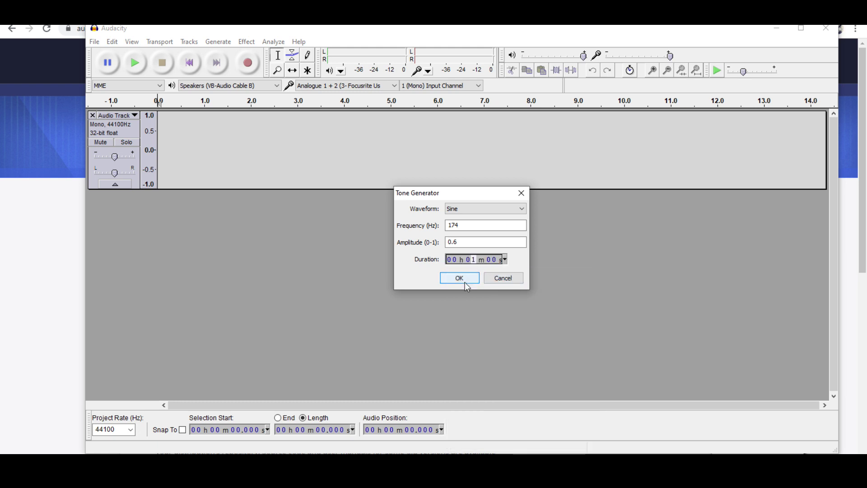
click(465, 263)
text(10)
click(469, 261)
text(01)
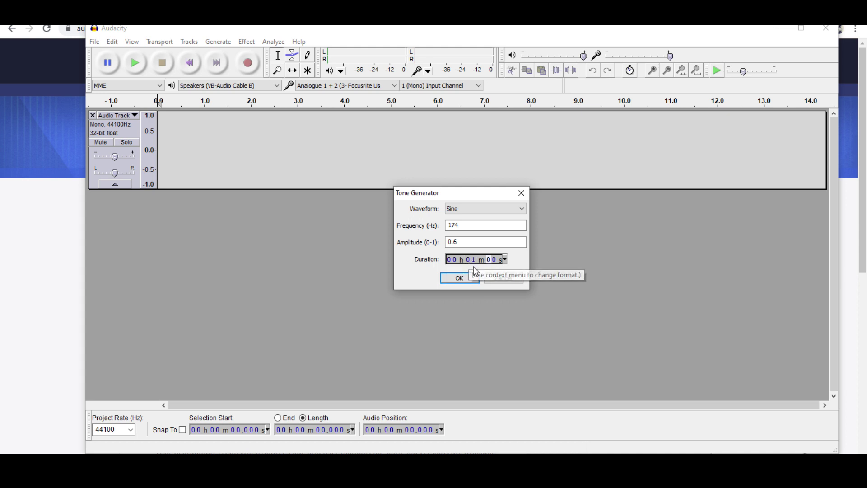
click(469, 275)
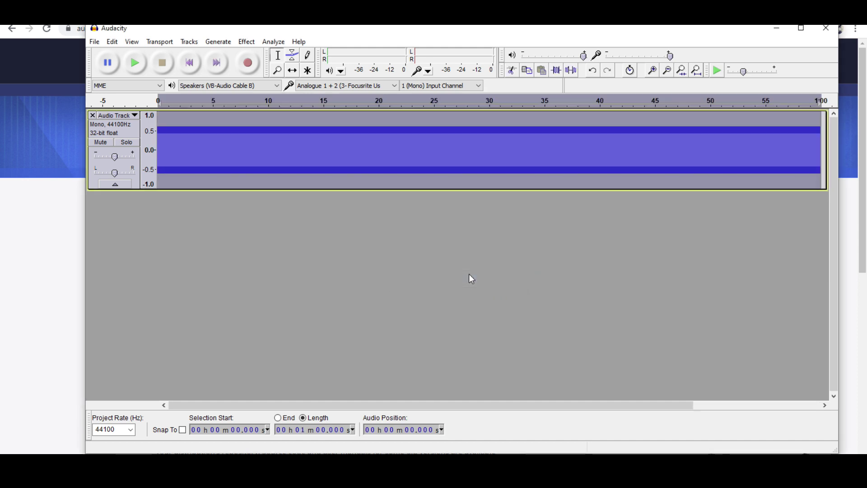
key(space)
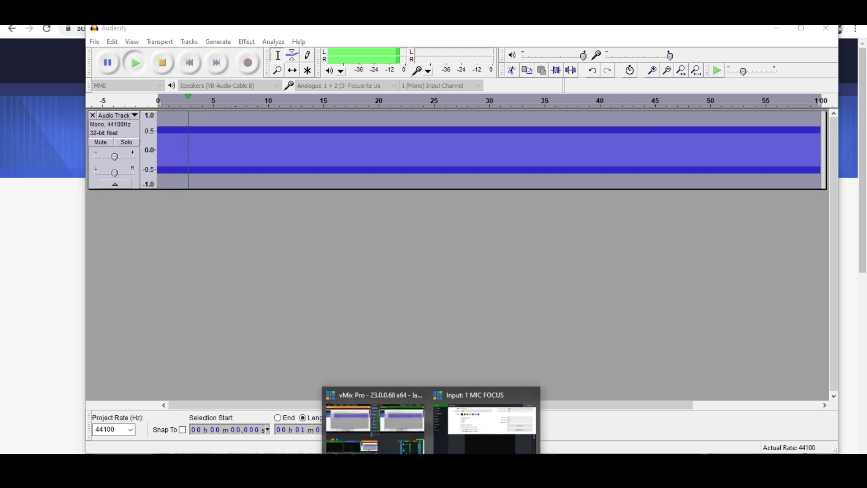
click(374, 423)
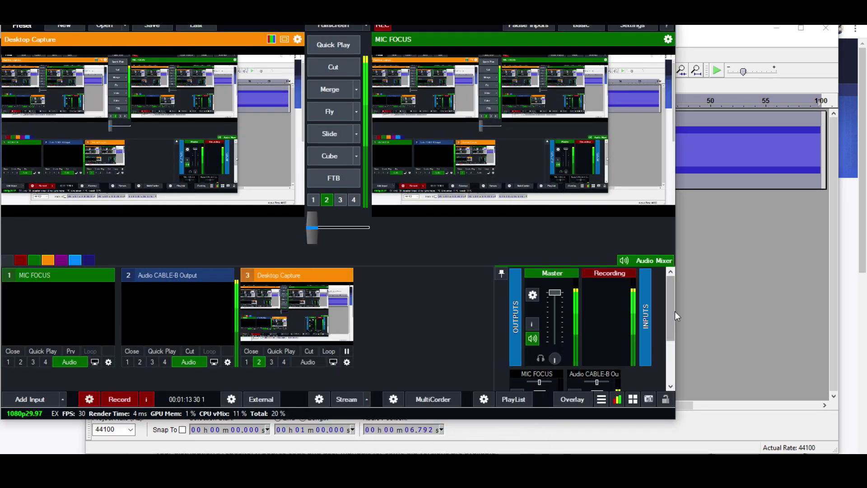
click(724, 199)
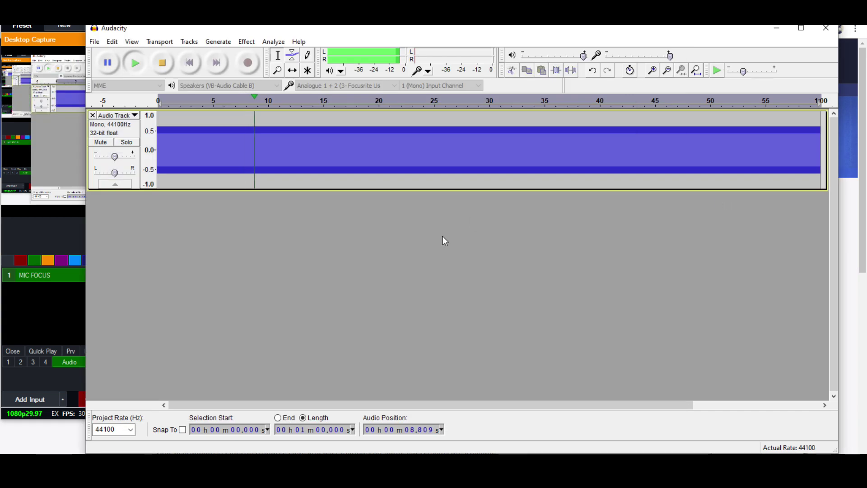
key(space)
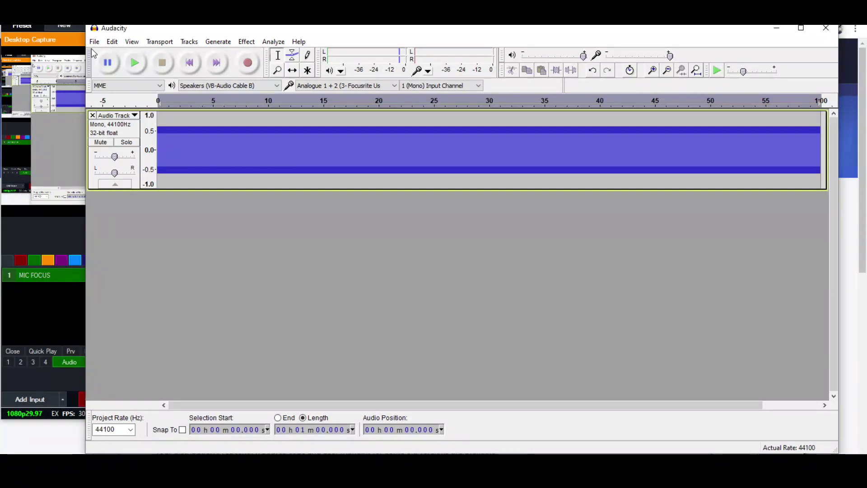
click(94, 43)
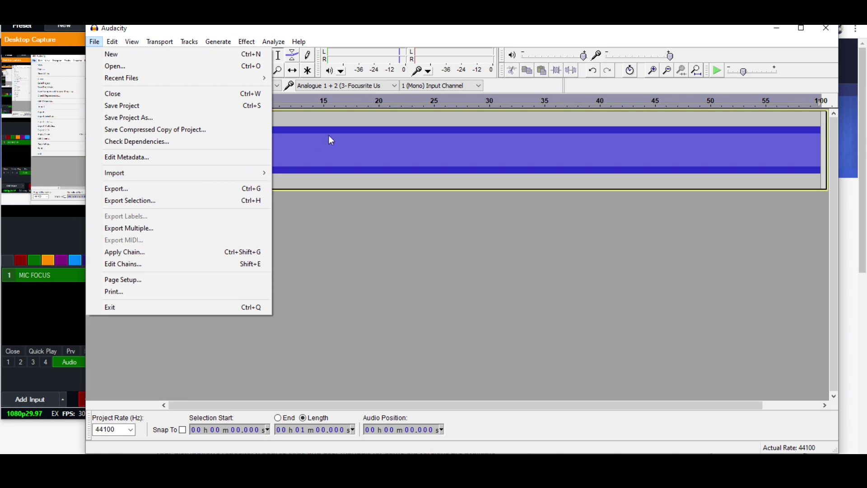
Start exporting the tone and pick MP3 as the export format
click(364, 45)
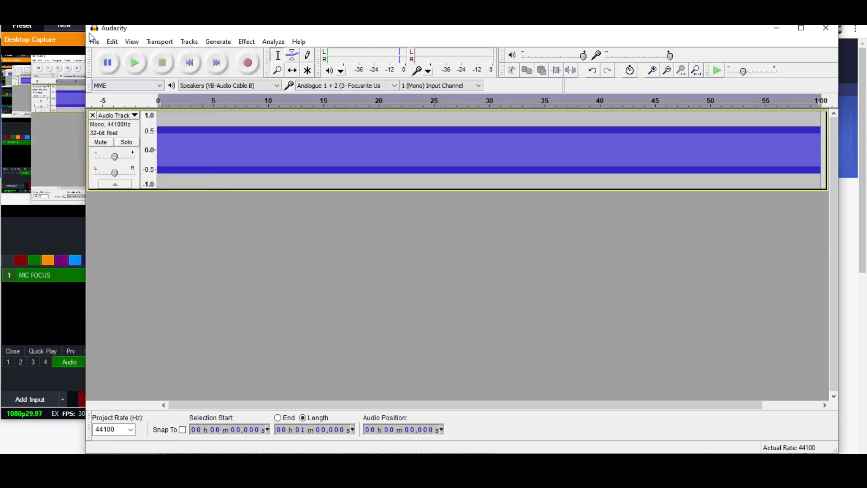
click(96, 42)
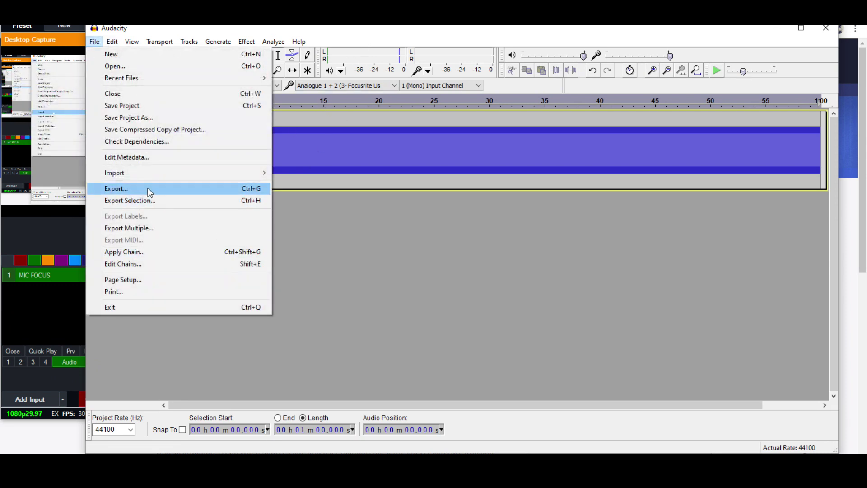
click(148, 188)
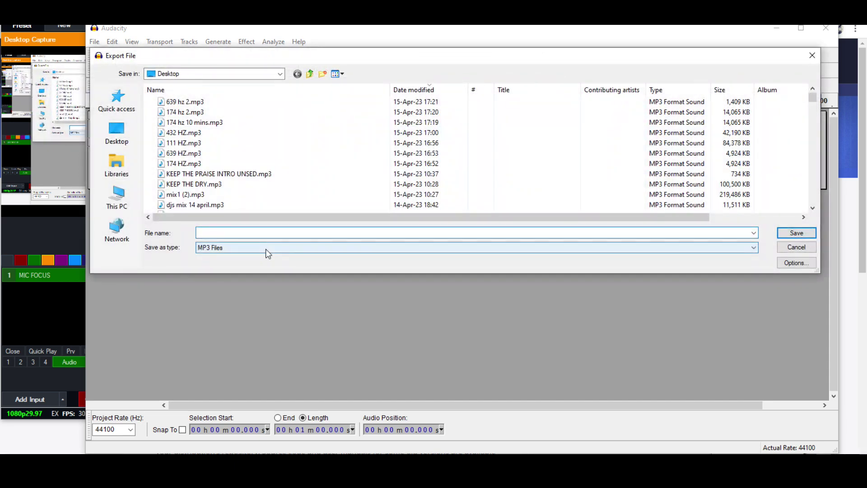
click(266, 249)
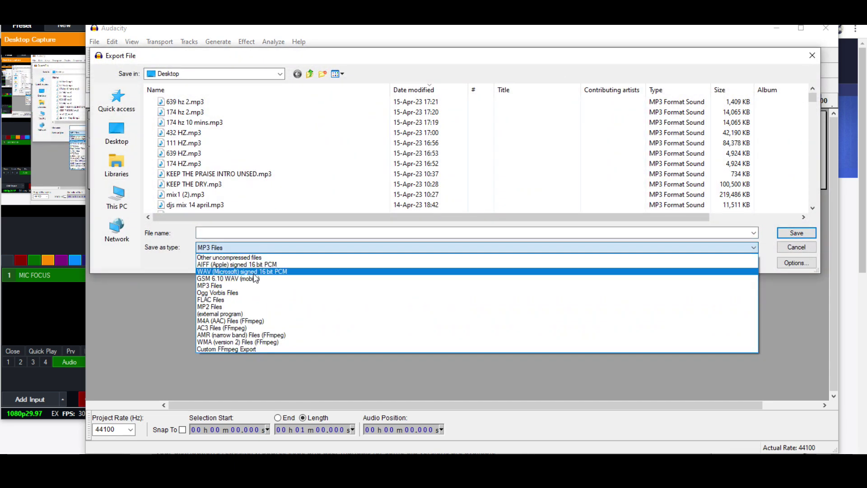
click(252, 271)
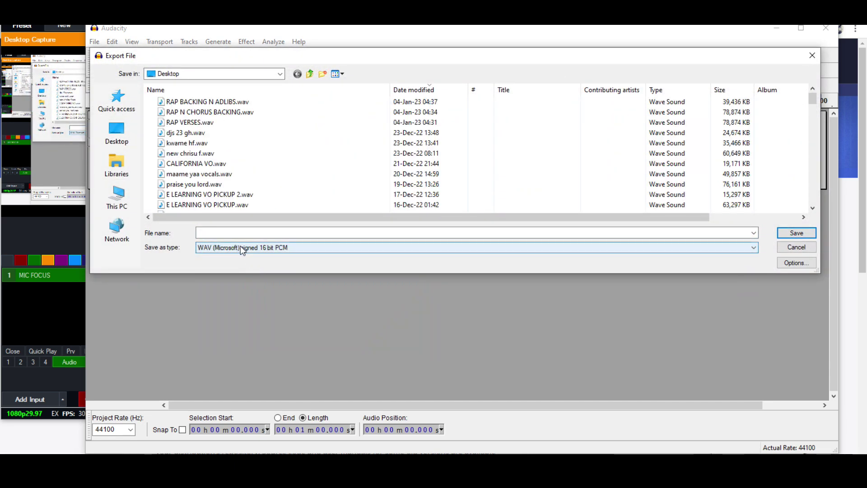
click(242, 247)
click(220, 285)
Save the MP3 to the Desktop, leaving the metadata blank
click(221, 237)
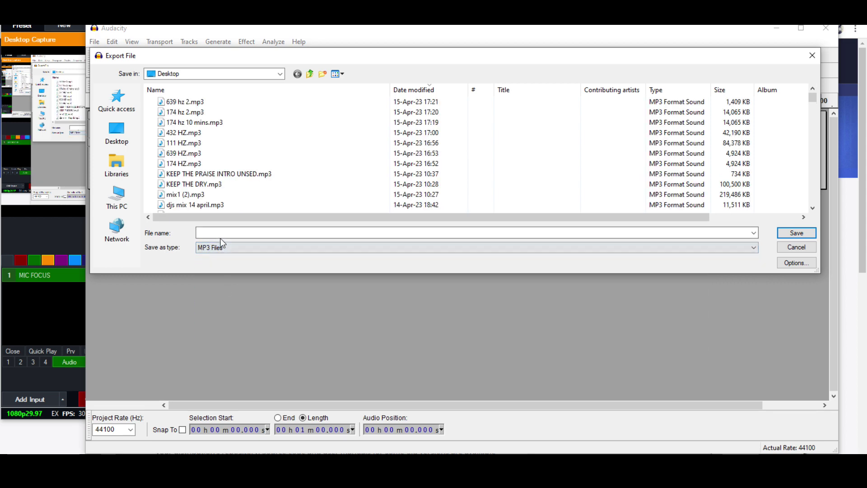
text(1)
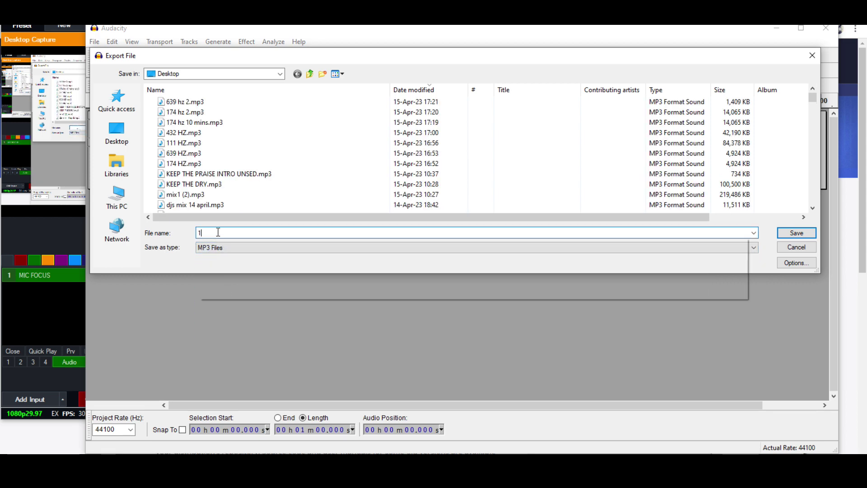
text(74 hz)
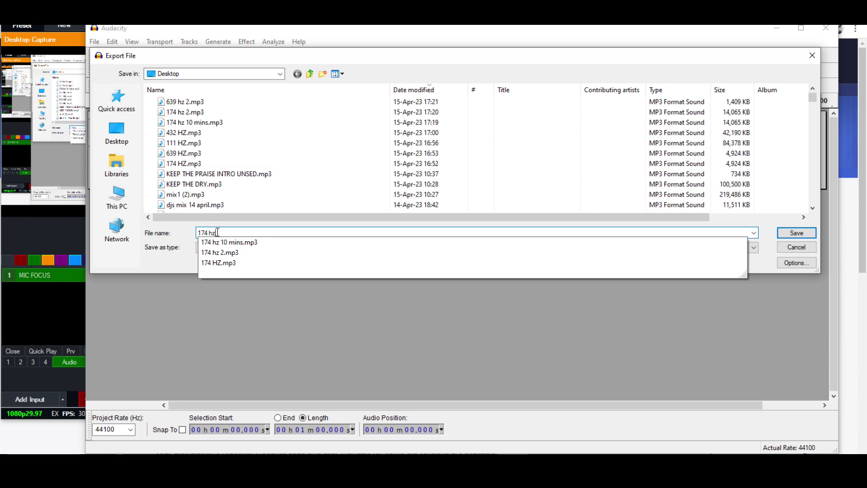
click(217, 232)
key(Return)
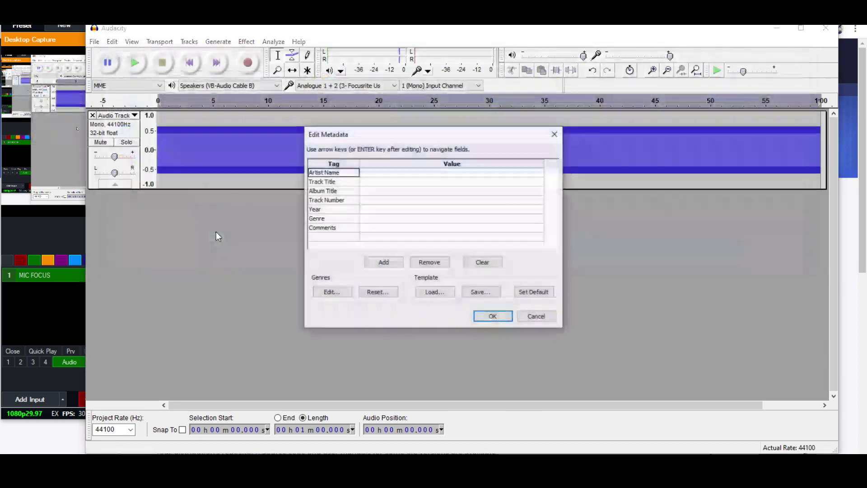
key(Return)
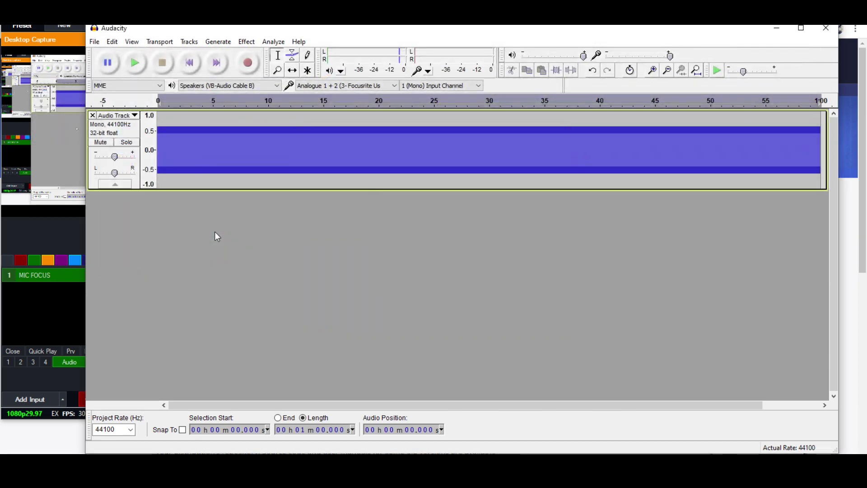
click(268, 209)
click(299, 161)
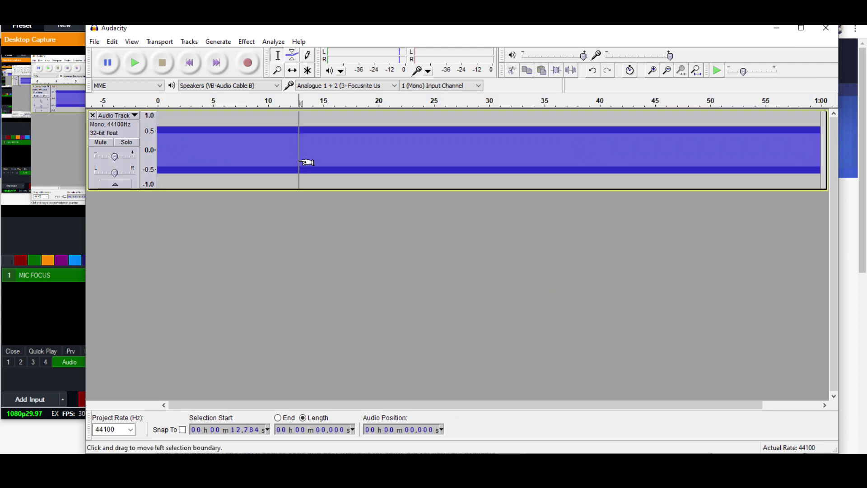
key(ctrl+a)
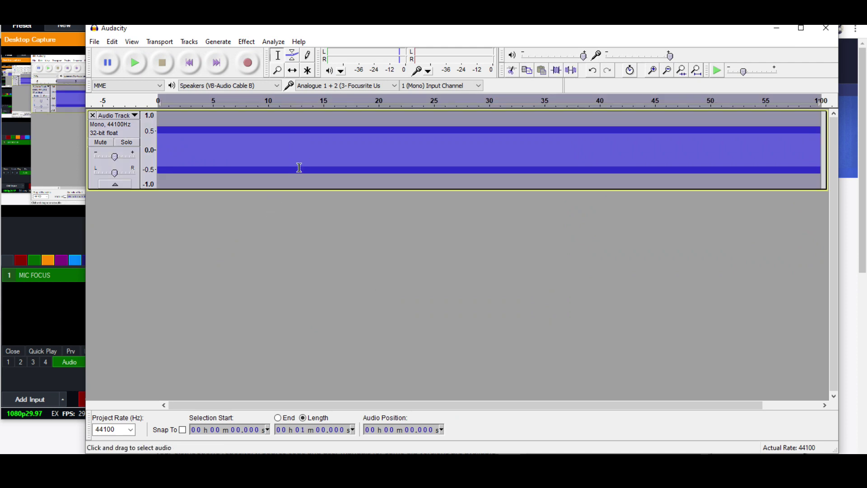
click(299, 168)
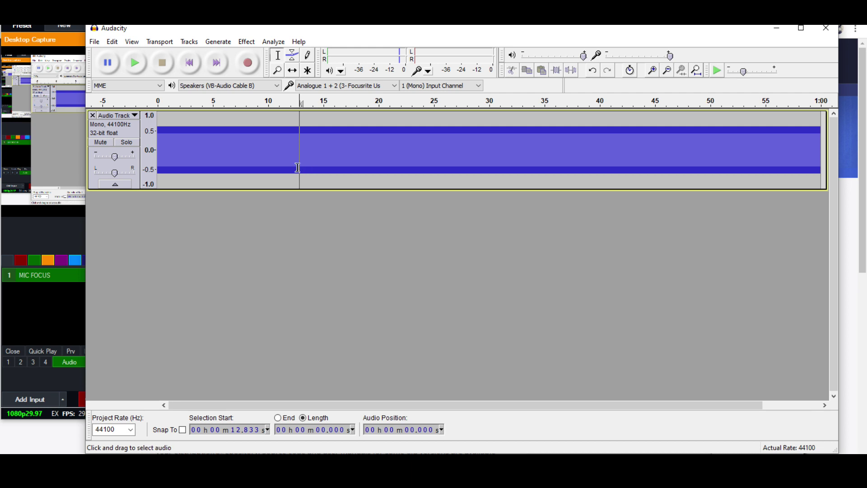
key(ctrl+a)
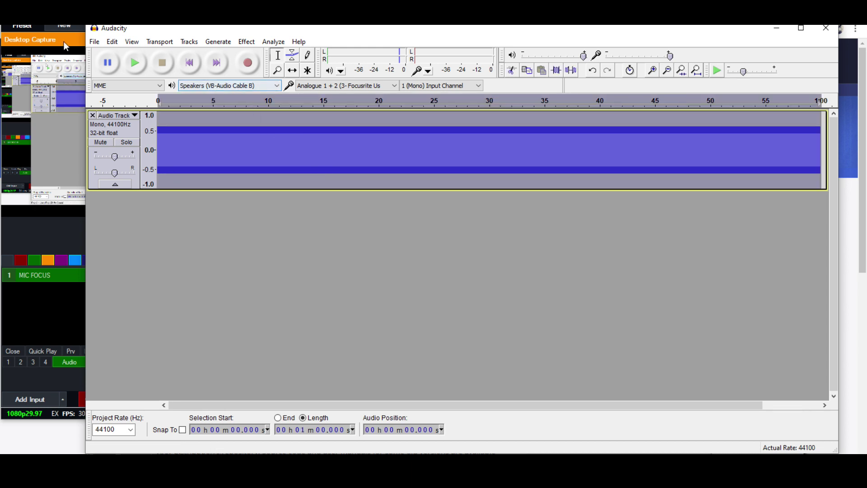
click(93, 42)
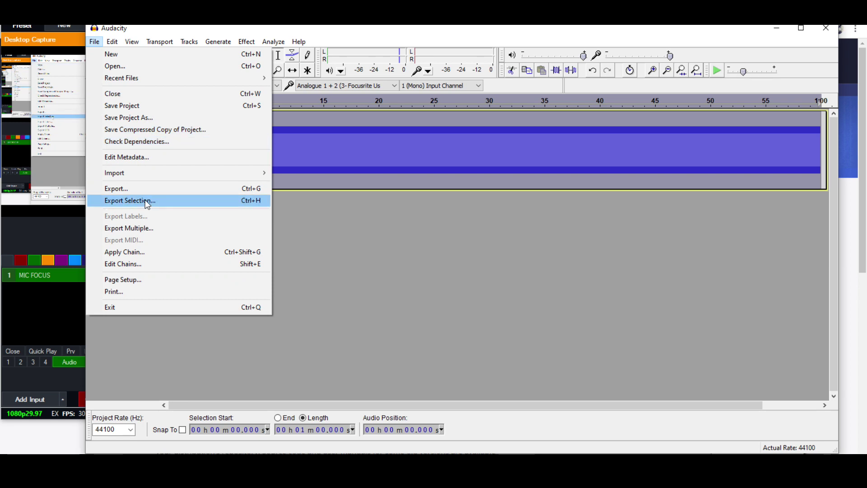
click(143, 190)
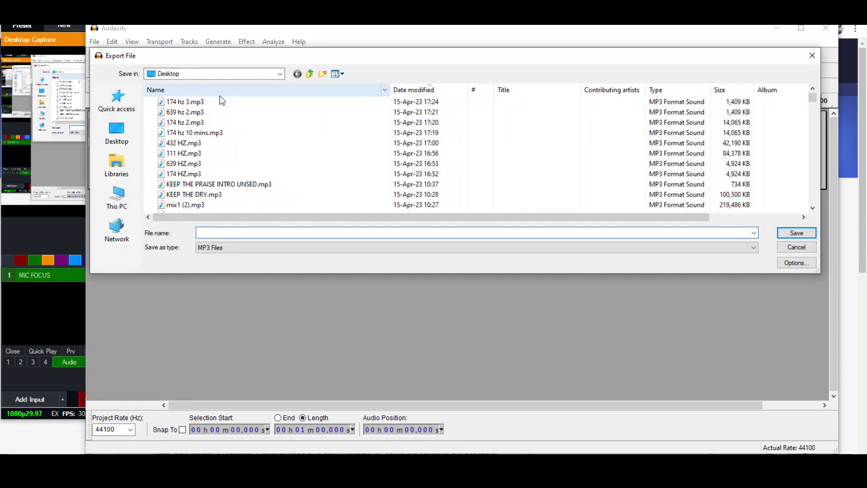
click(812, 55)
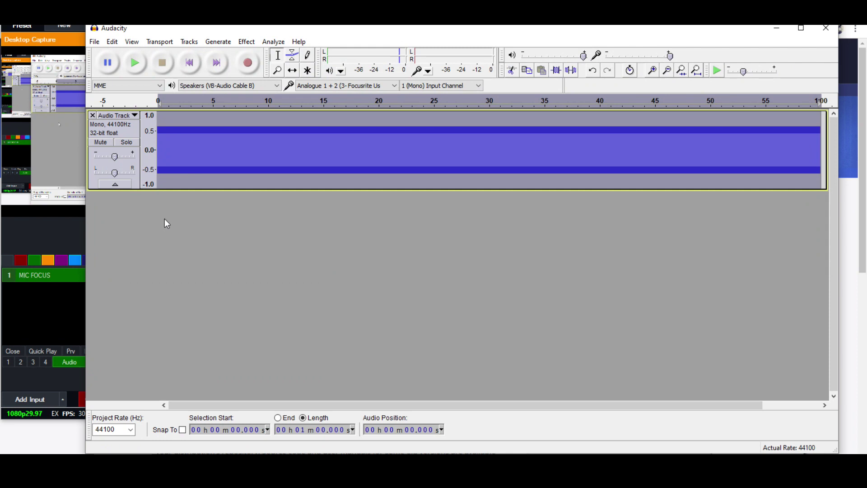
Remove the old track and generate a one-minute 417 Hz sine tone
click(93, 116)
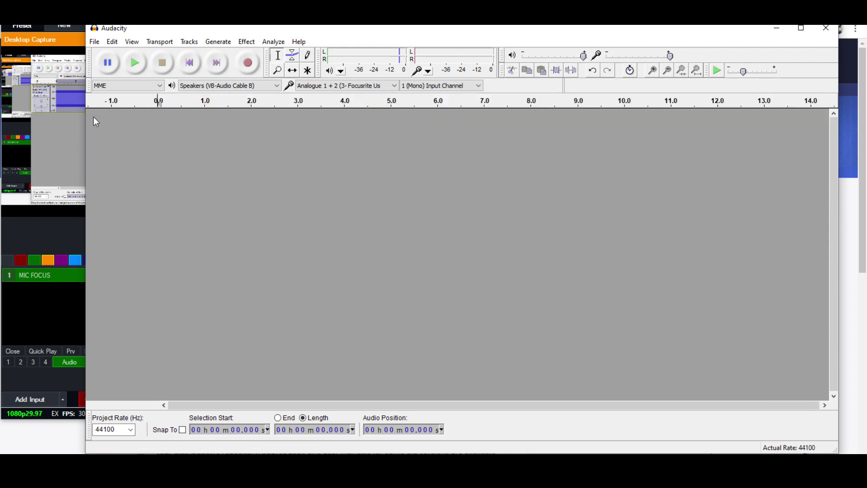
key(alt+Tab)
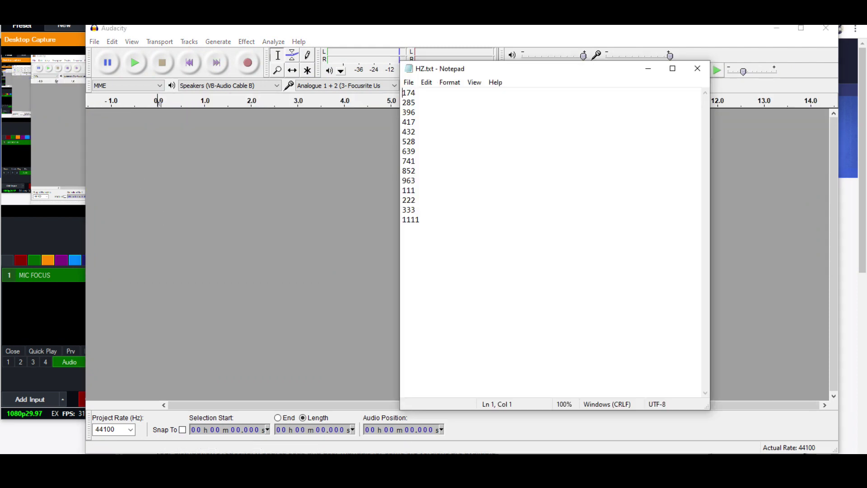
click(339, 255)
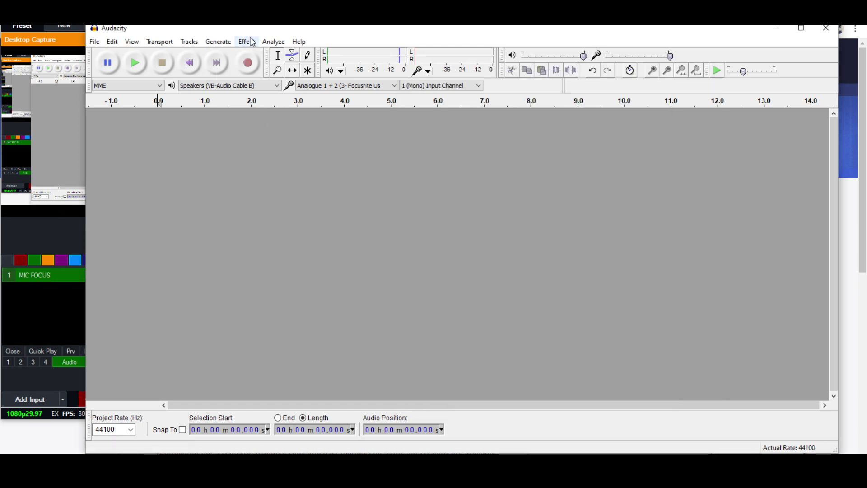
click(218, 42)
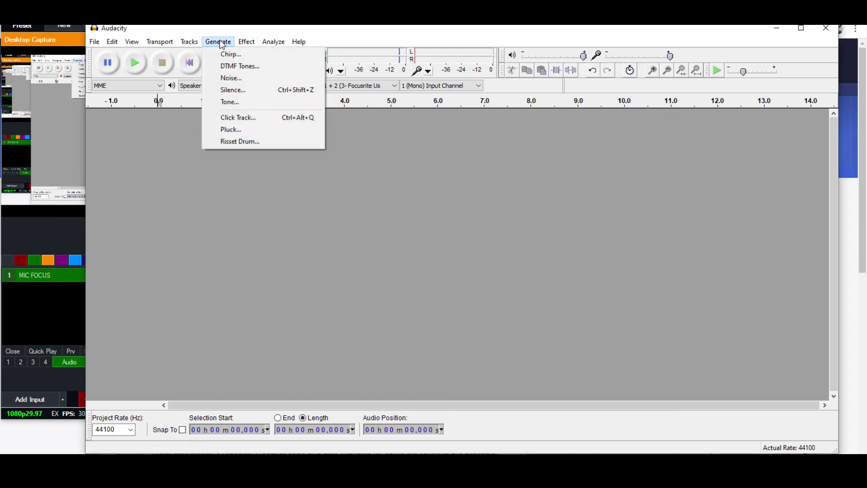
click(224, 105)
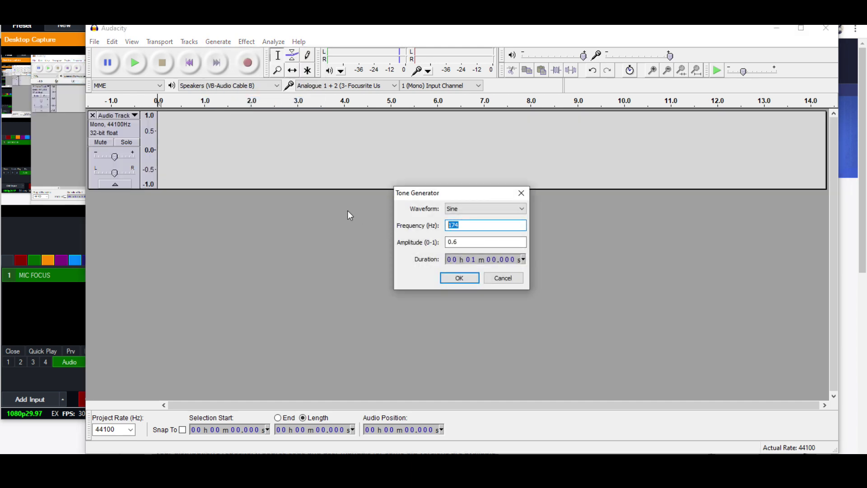
text(41)
text(7)
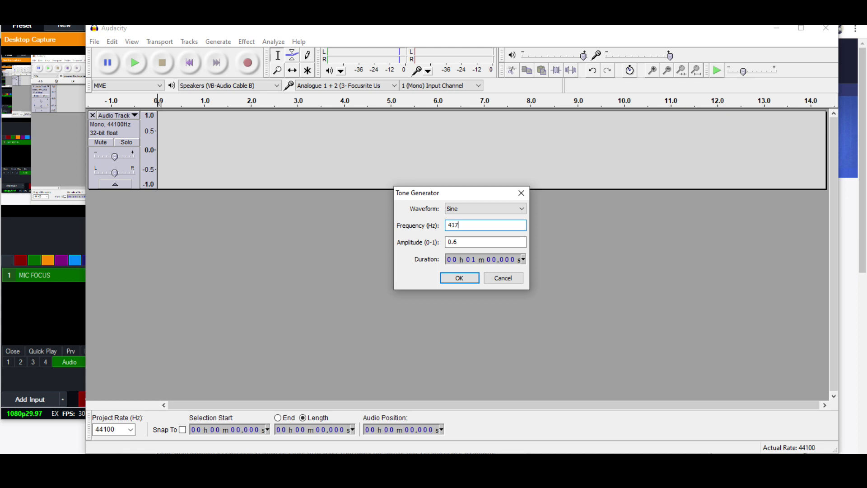
key(Return)
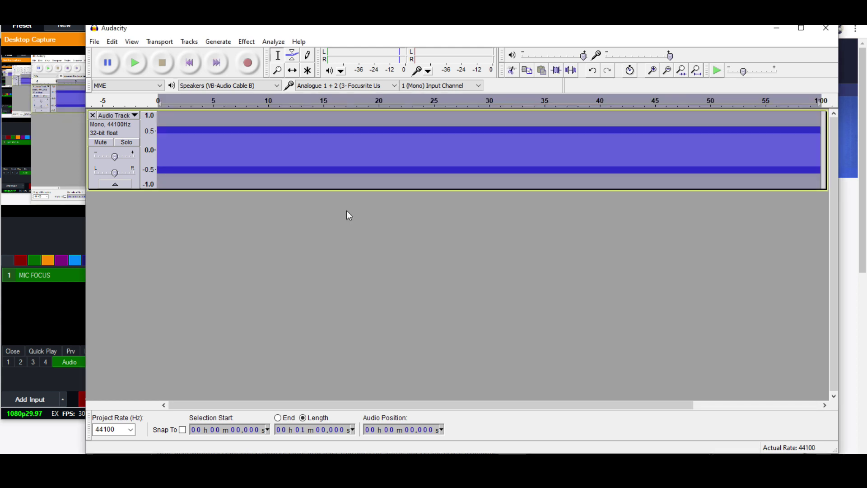
Preview the 417 Hz tone, then bring the Notepad frequency list forward
key(space)
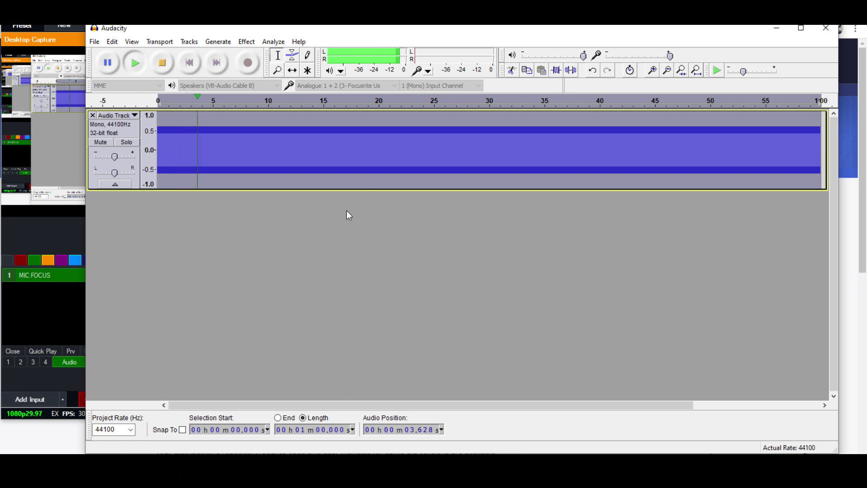
key(space)
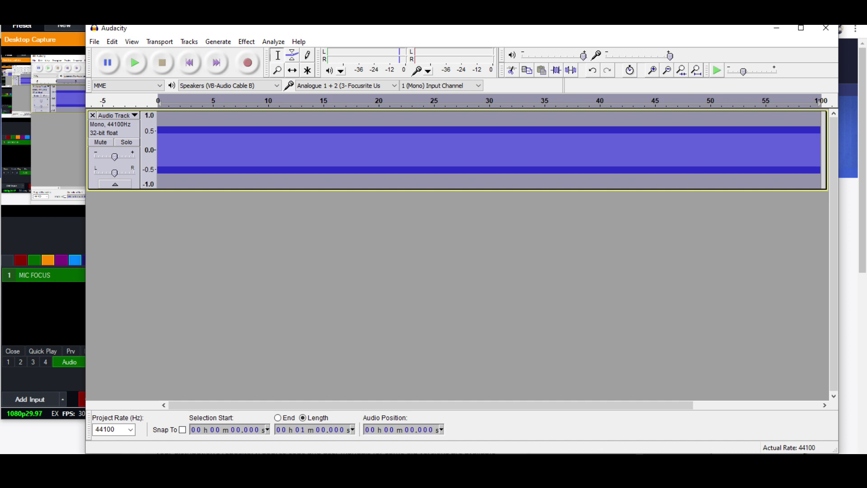
key(alt+Tab)
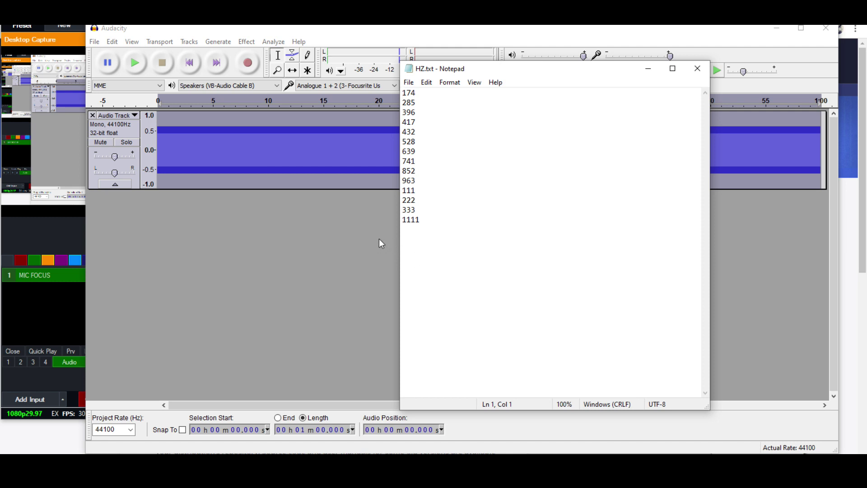
Replace the 417 Hz track with a one-minute 852 Hz sine tone and play it
click(344, 127)
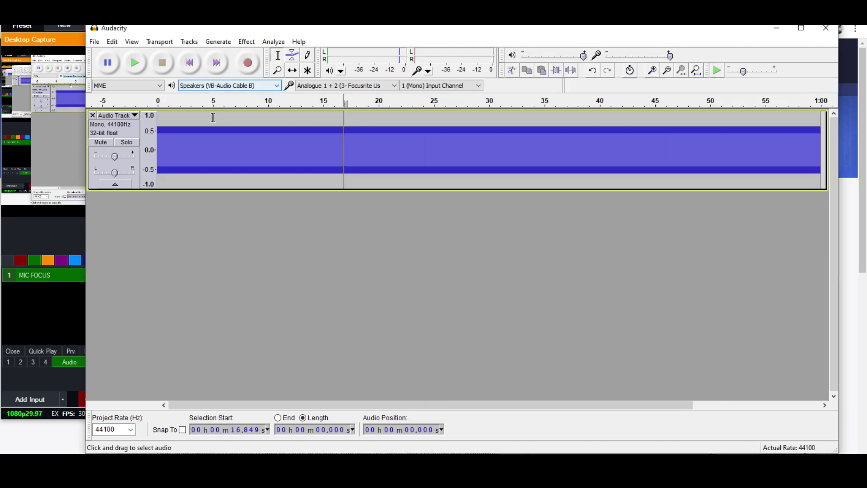
click(94, 115)
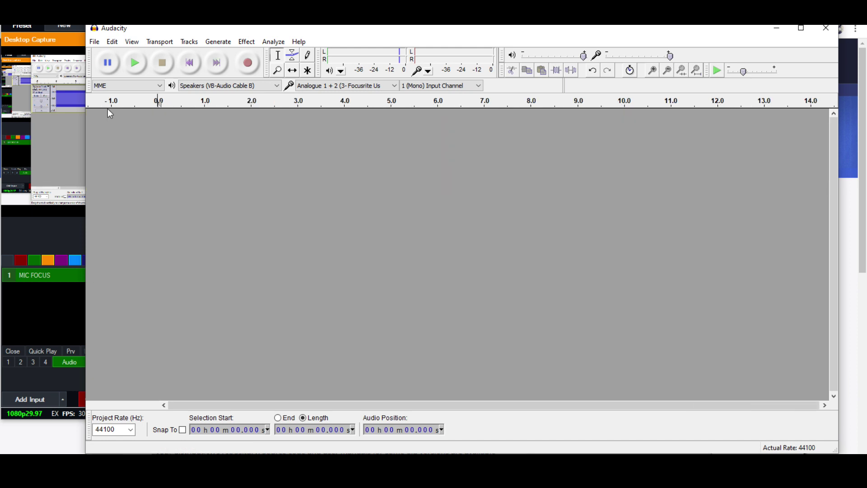
click(186, 42)
mouse_move(218, 42)
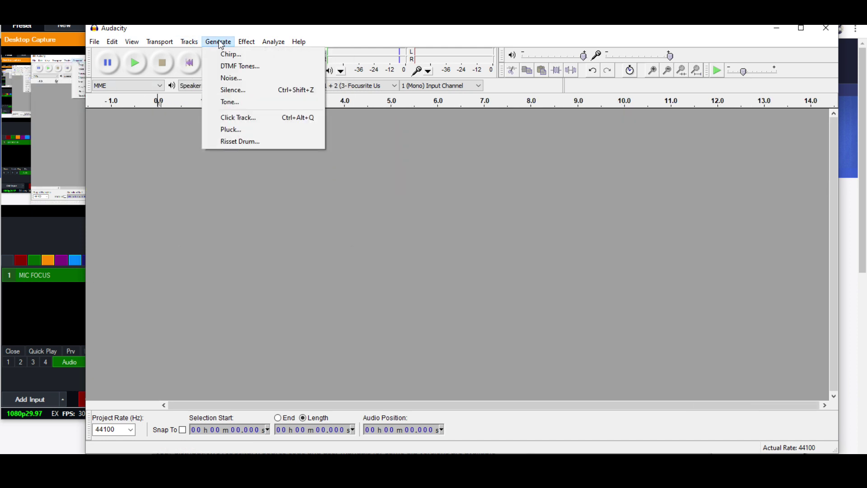
click(244, 101)
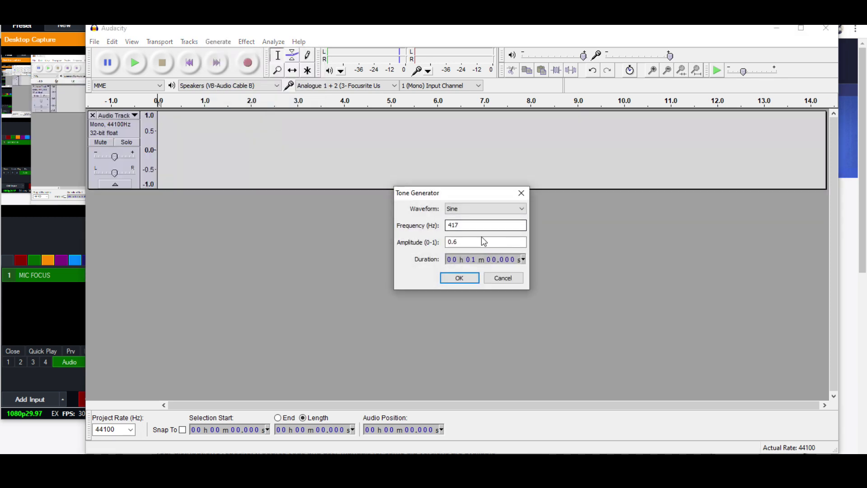
drag(516, 226, 377, 236)
text(8)
text(52)
key(Return)
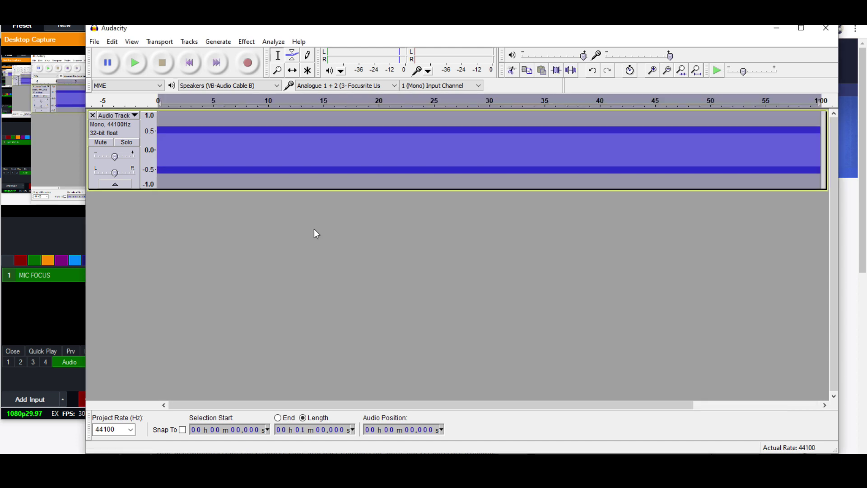
key(space)
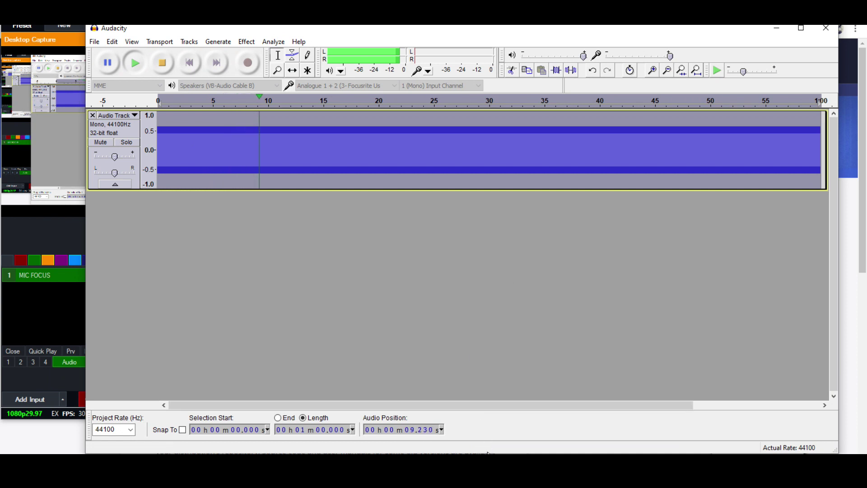
drag(489, 446, 465, 381)
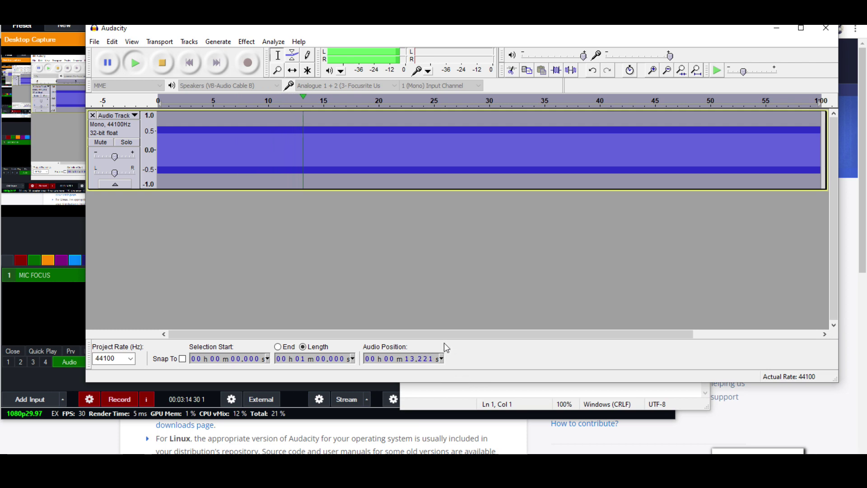
Export the 852 Hz tone to the Desktop as MP3 '852 hz' with default metadata
click(166, 60)
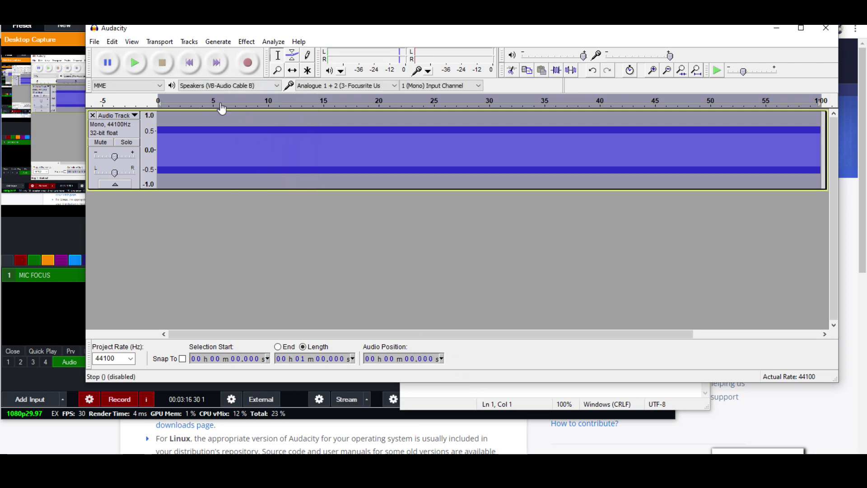
key(ctrl+shift+e)
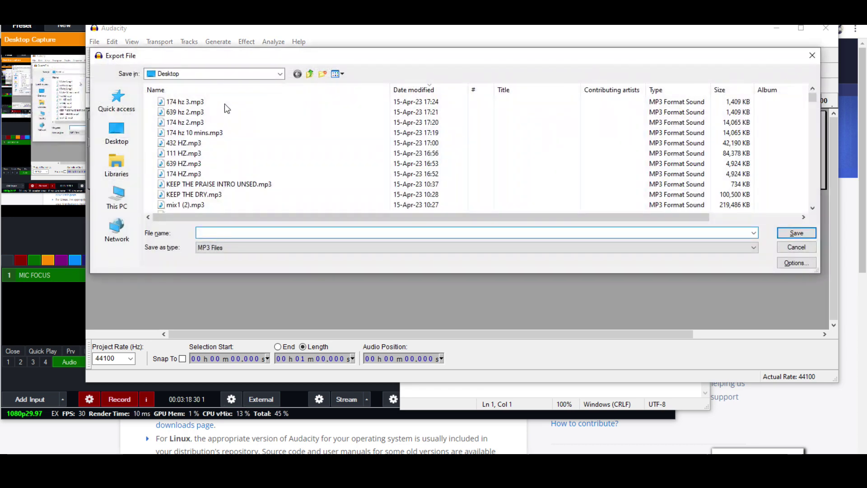
text(85)
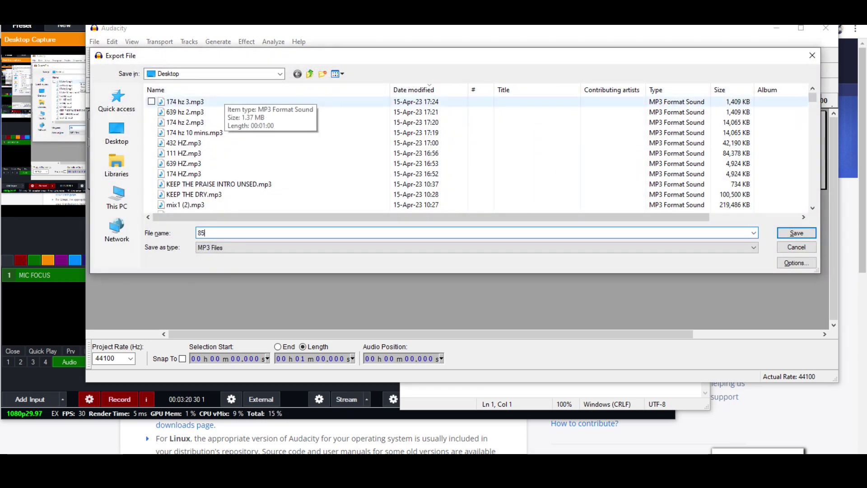
text(z)
key(Return)
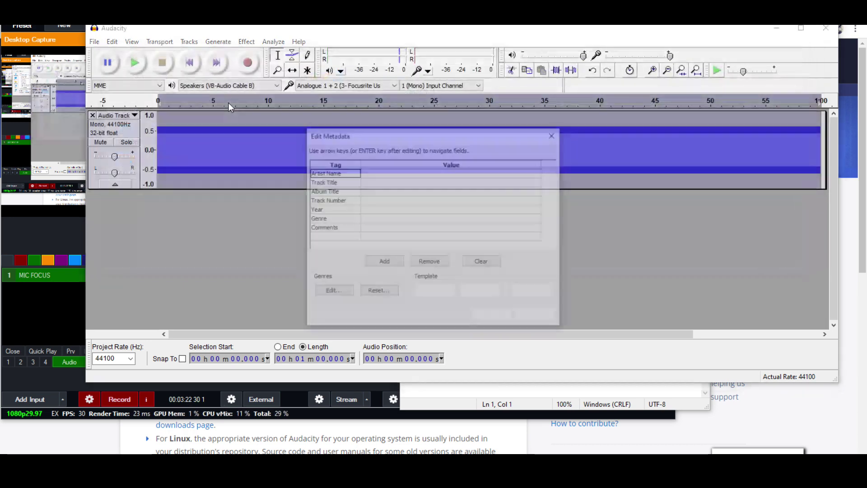
key(Return)
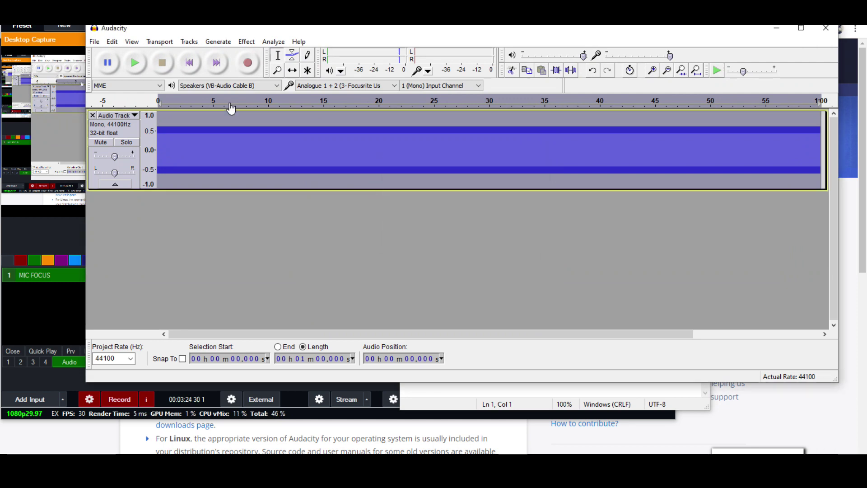
key(ctrl+shift+e)
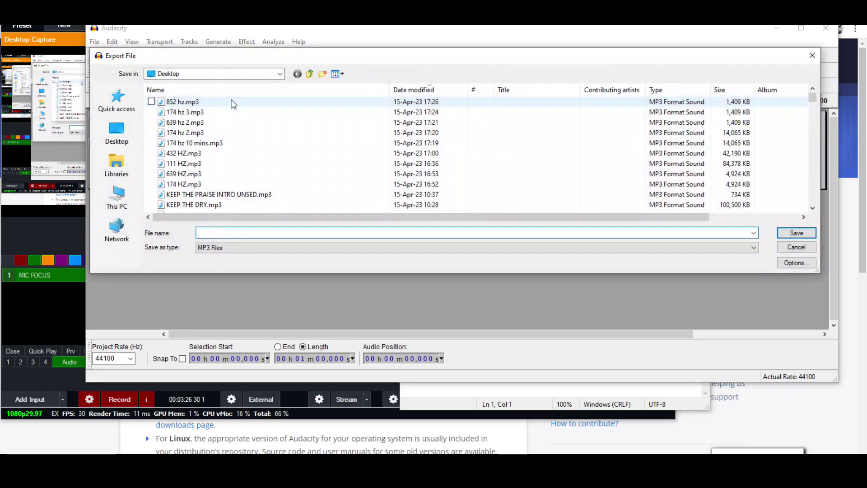
click(810, 58)
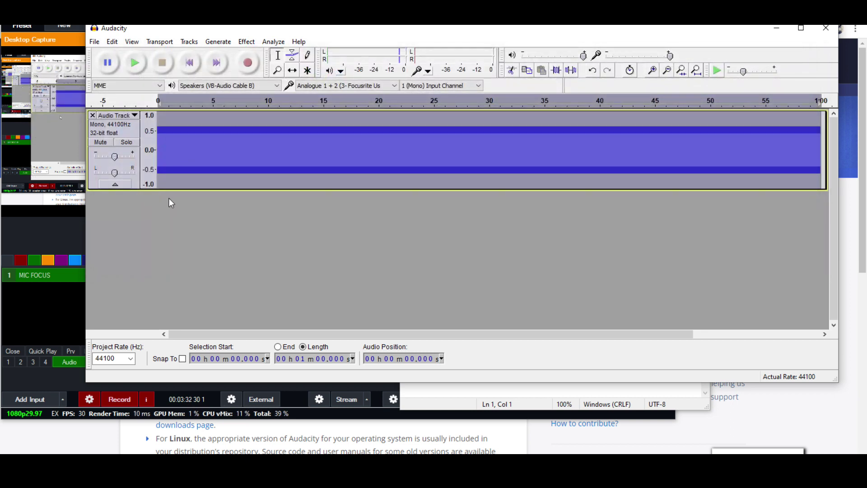
Remove the 852 Hz track, generate and preview a trial tone, then undo it
click(92, 114)
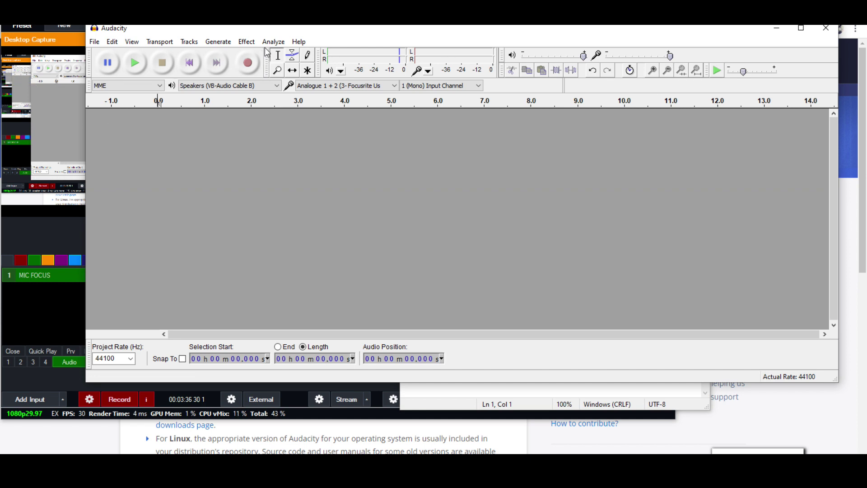
click(249, 41)
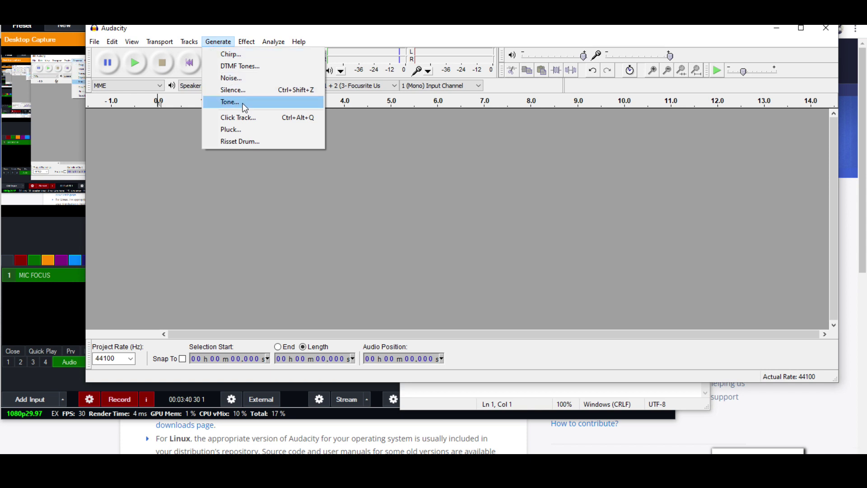
click(241, 104)
double_click(454, 189)
text(852)
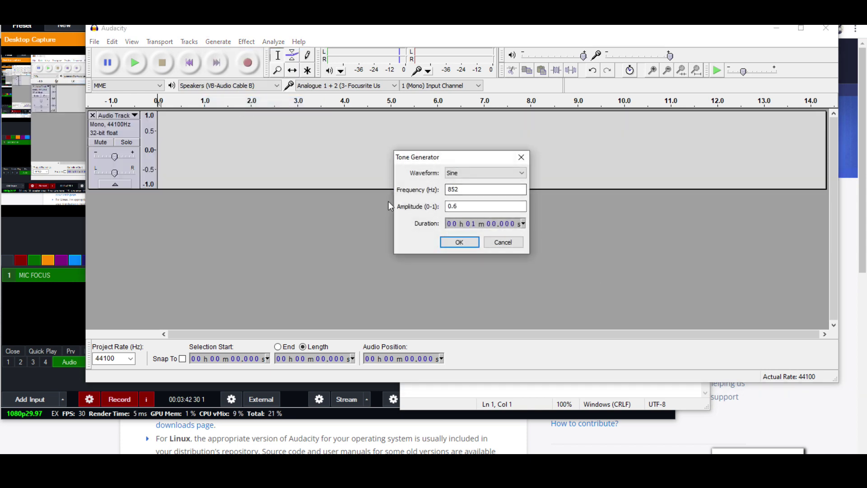
double_click(454, 191)
text(111)
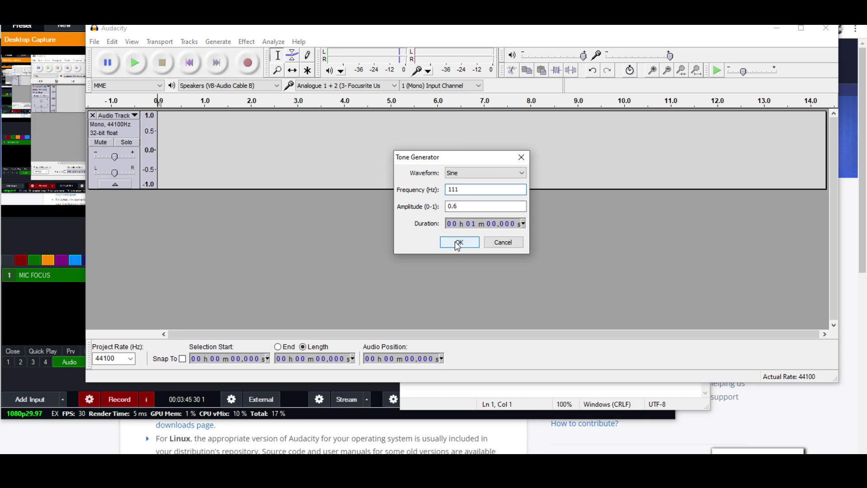
click(457, 242)
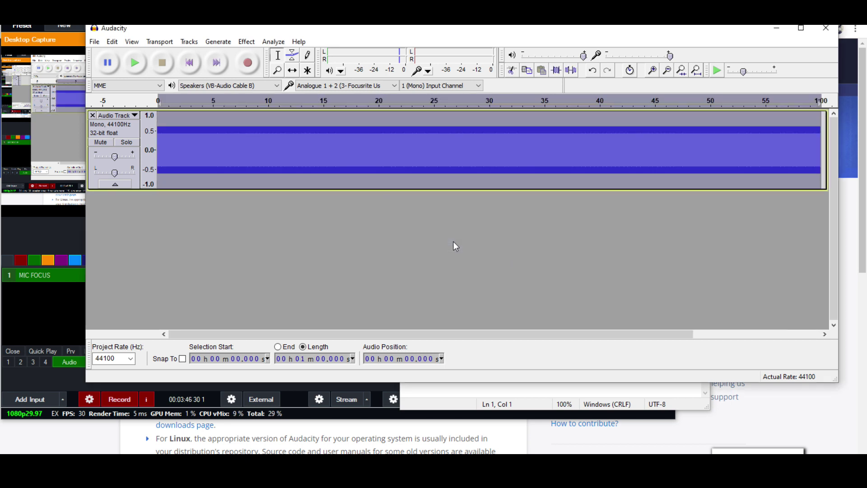
key(space)
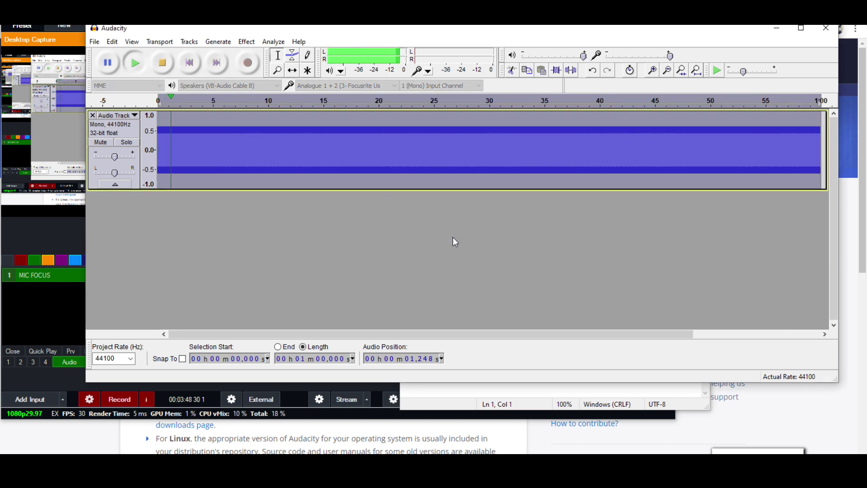
key(space)
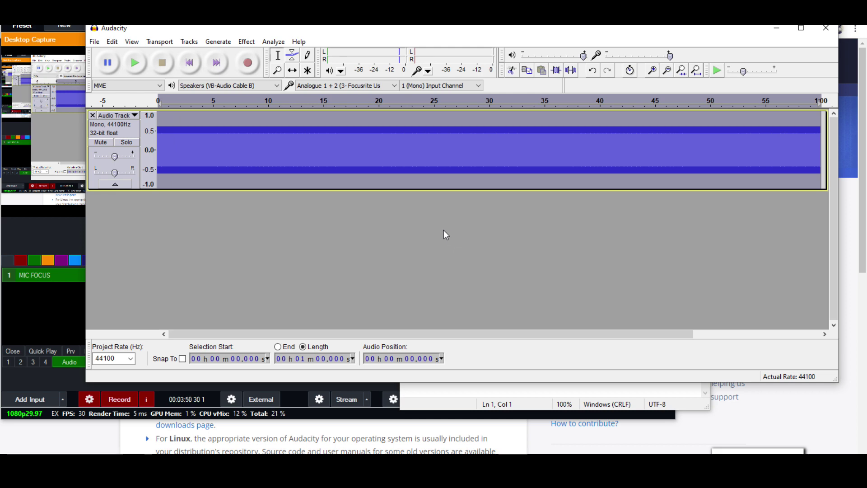
key(ctrl+z)
Generate a one-minute 222 Hz sine tone and play it
click(246, 41)
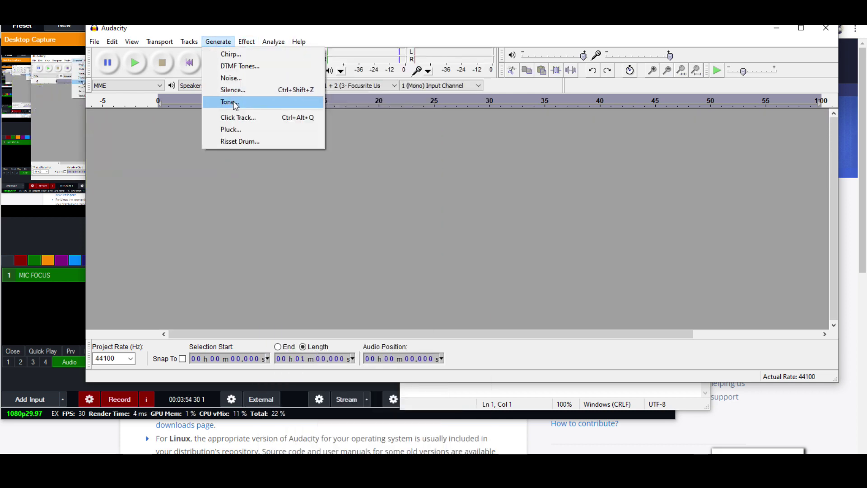
click(229, 102)
drag(438, 190, 368, 201)
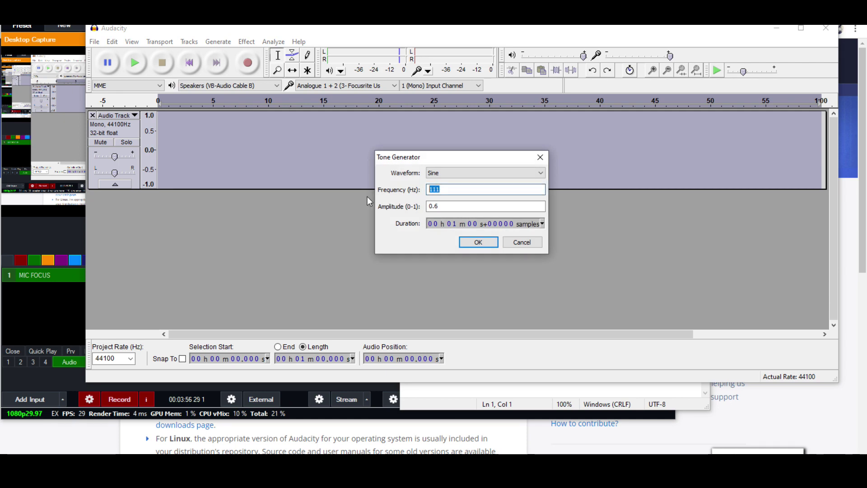
text(220)
click(478, 242)
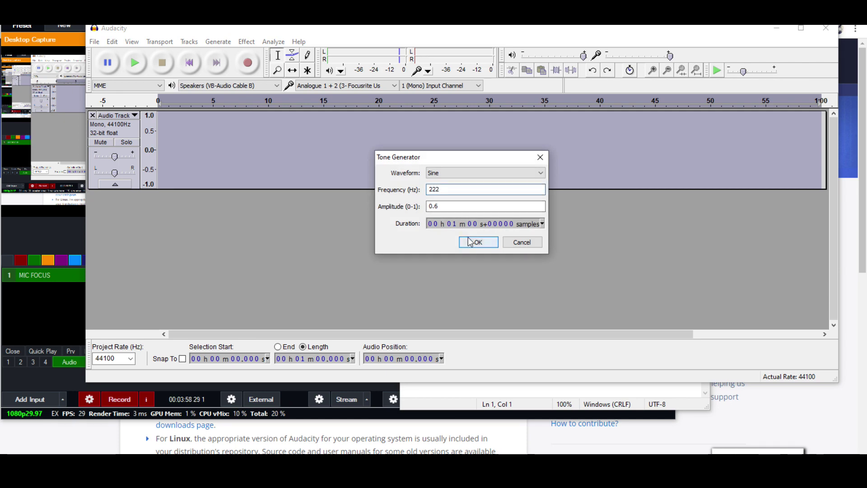
key(space)
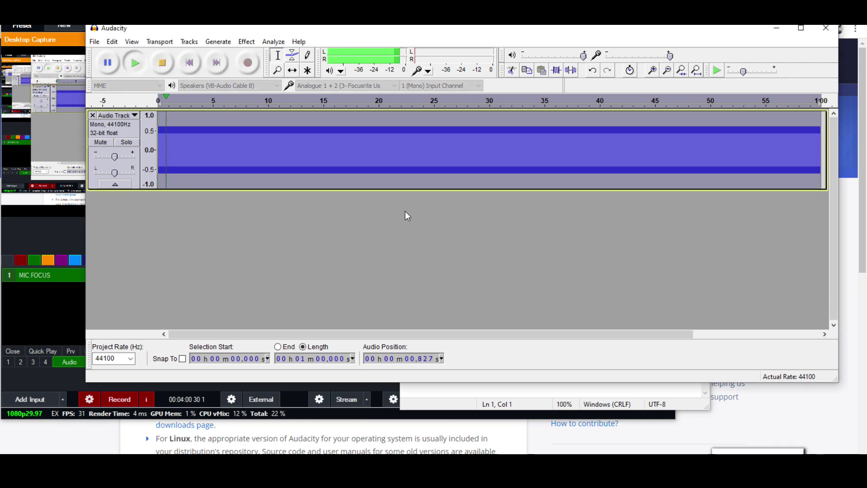
mouse_move(264, 30)
mouse_down()
mouse_move(457, 41)
mouse_move(411, 42)
mouse_up()
Discard the 222 Hz tone, then generate, preview and undo a trial tone
key(space)
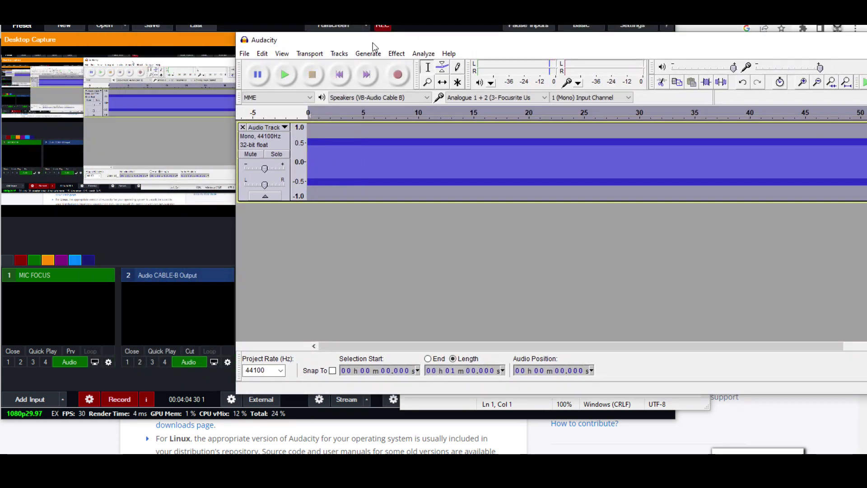
key(ctrl+z)
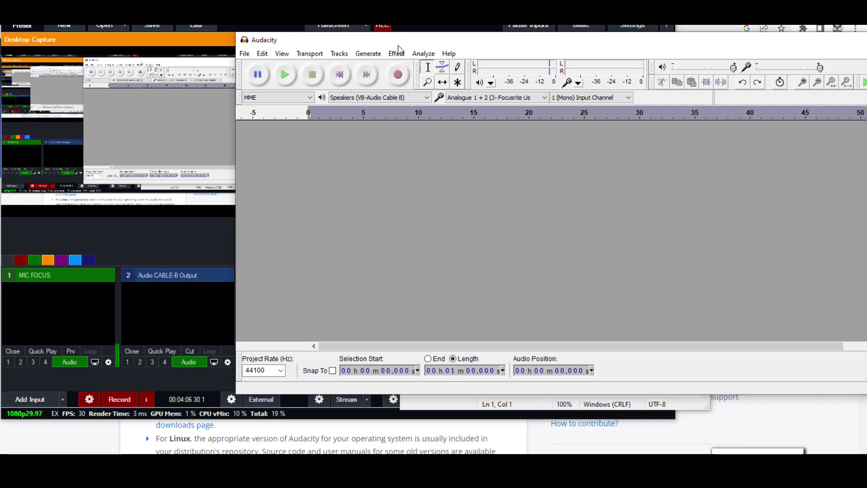
click(396, 54)
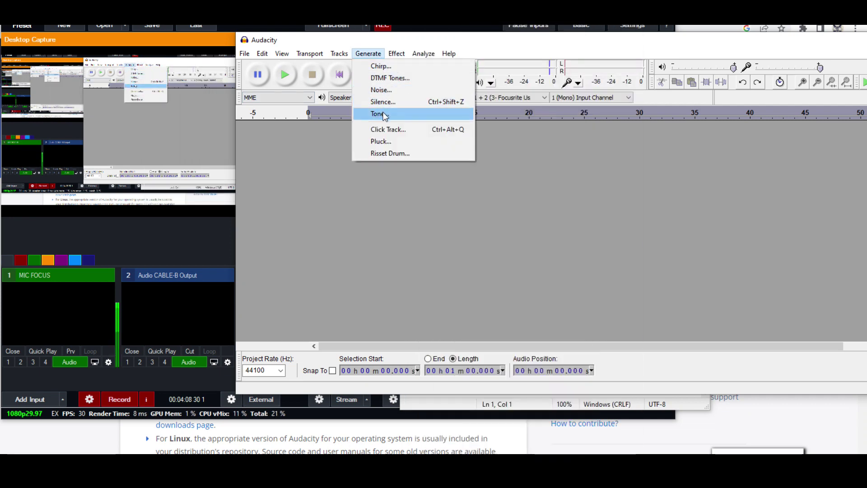
click(378, 114)
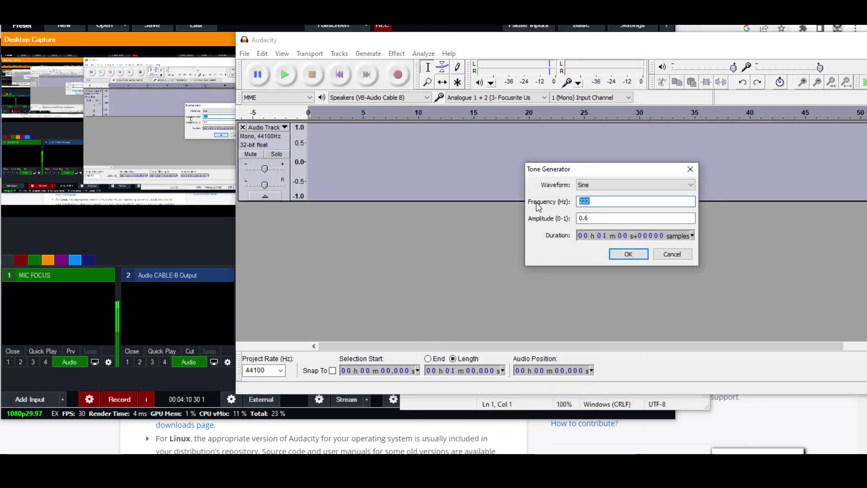
text(00)
click(627, 254)
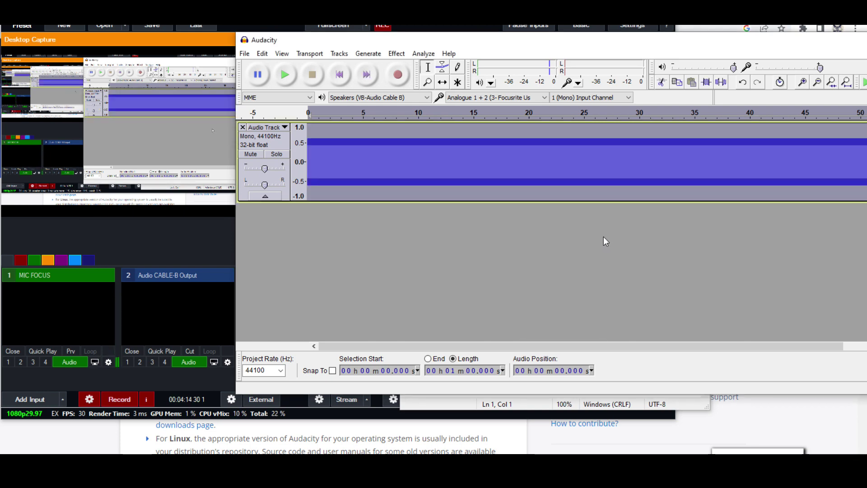
key(space)
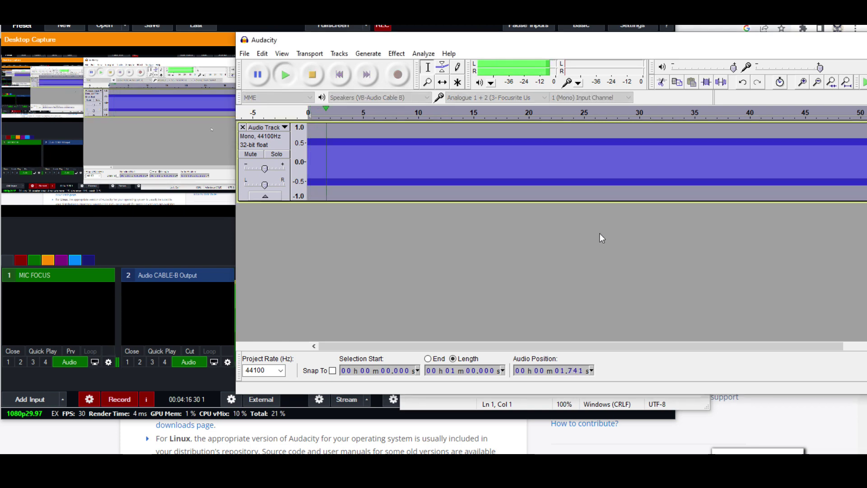
key(space)
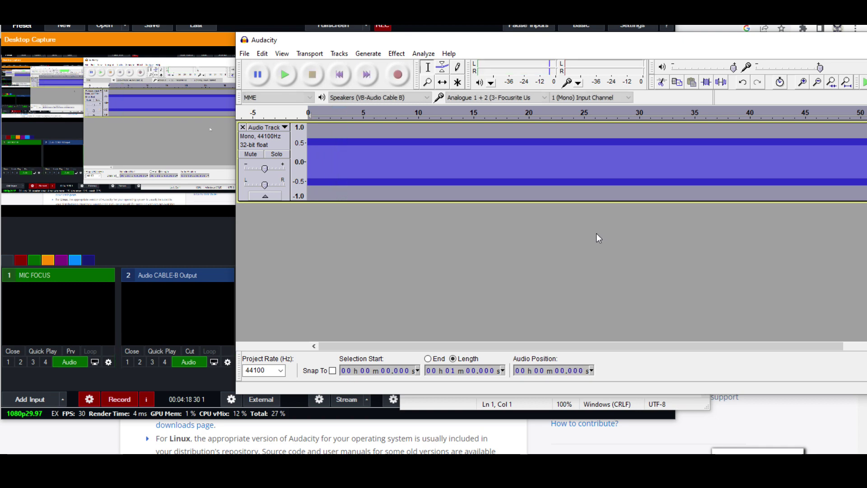
key(ctrl+z)
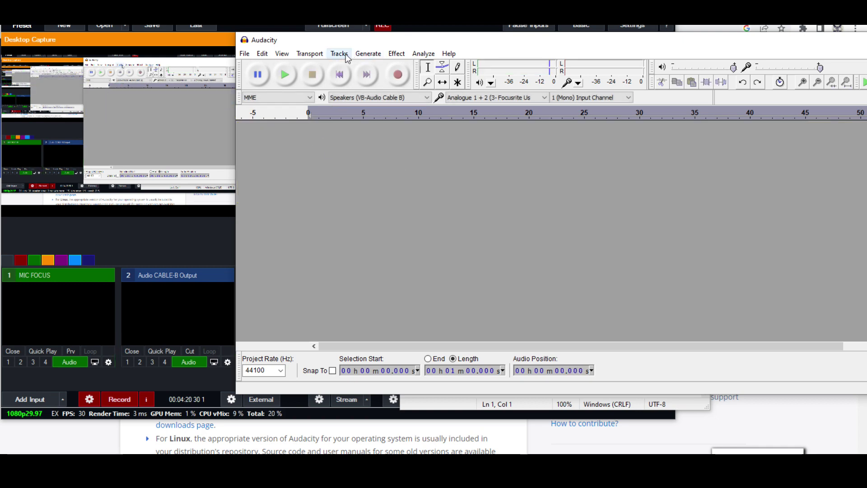
Generate, preview and undo another tone with the current generator settings
click(339, 54)
mouse_move(367, 54)
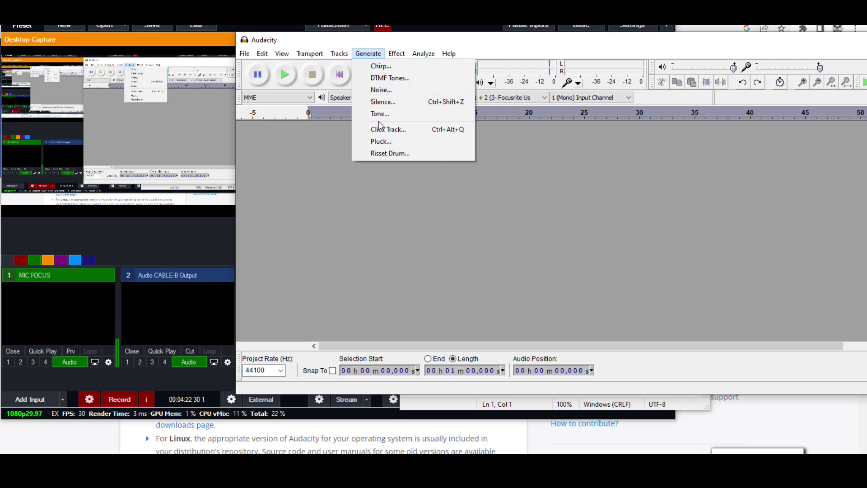
click(380, 114)
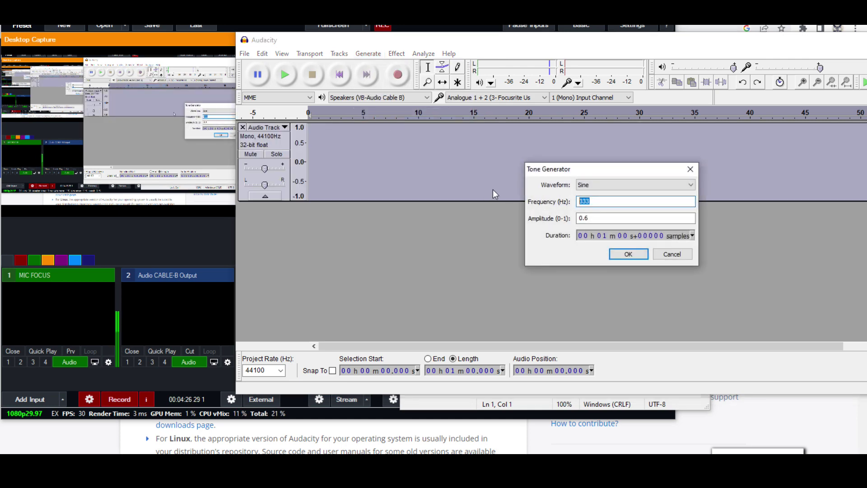
text(444)
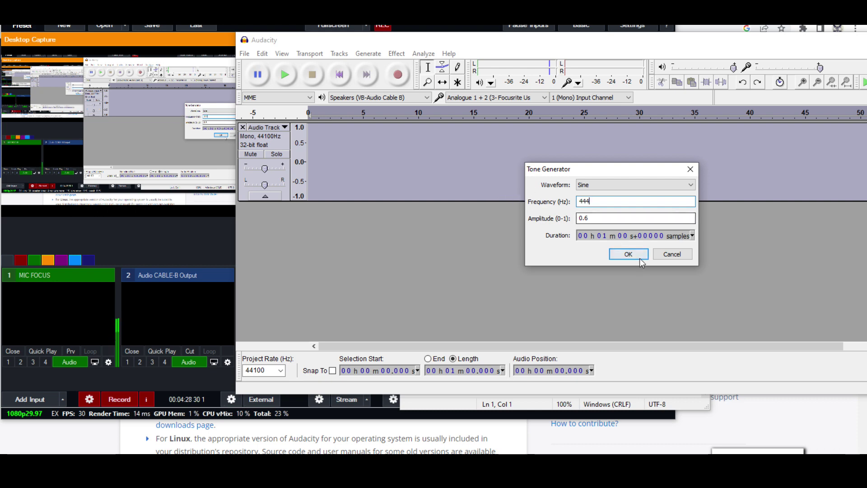
click(628, 255)
key(space)
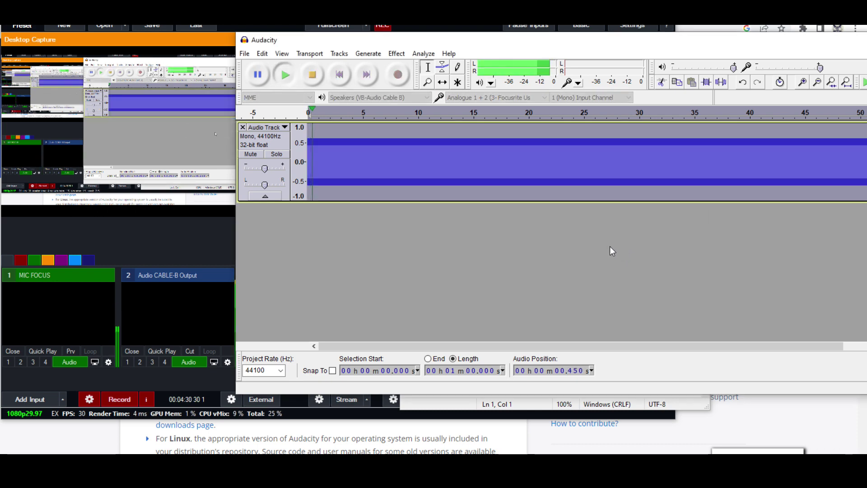
key(space)
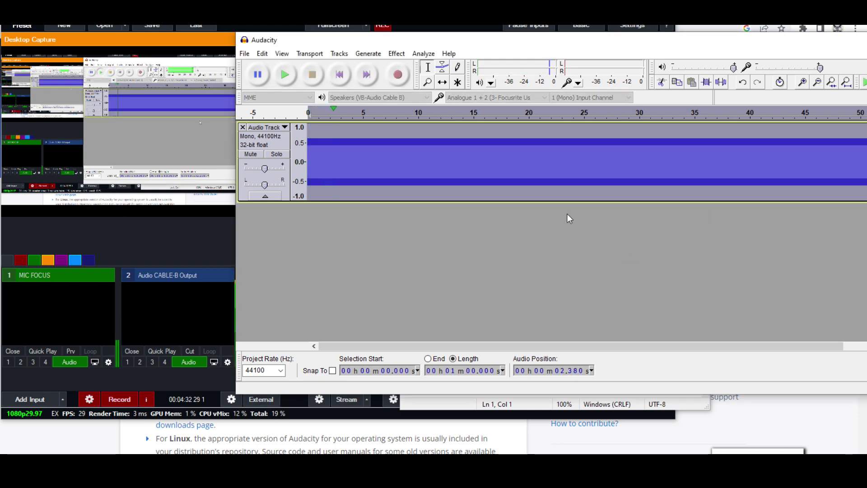
key(ctrl+z)
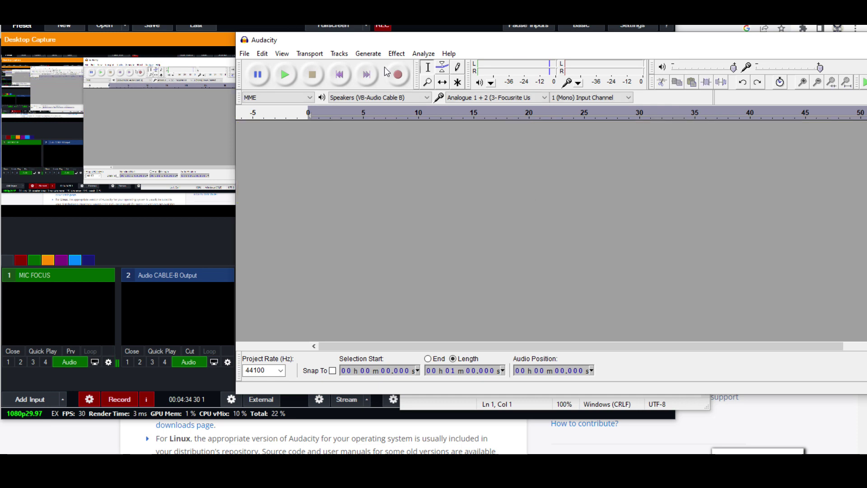
Generate a 777 Hz sine tone, preview it briefly, then undo it
click(395, 54)
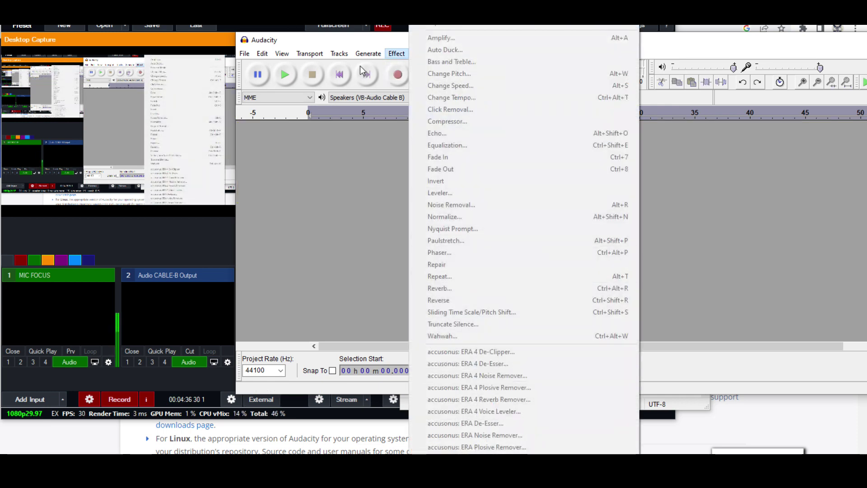
click(380, 113)
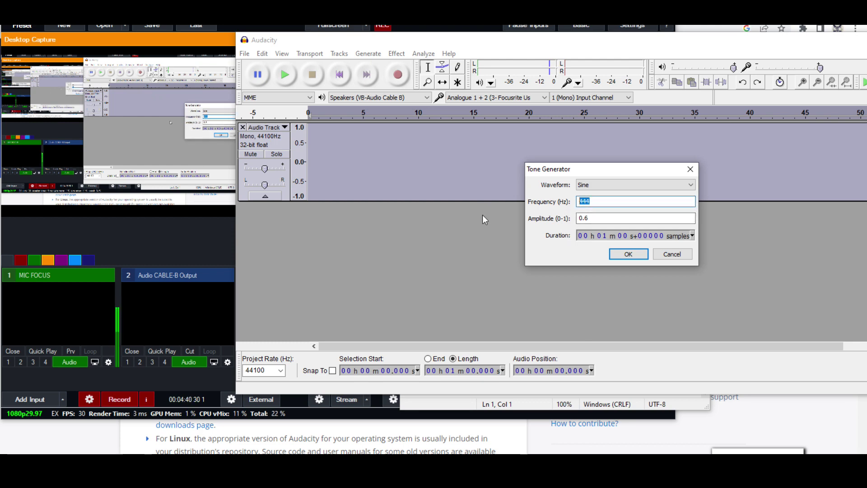
text(777)
click(621, 253)
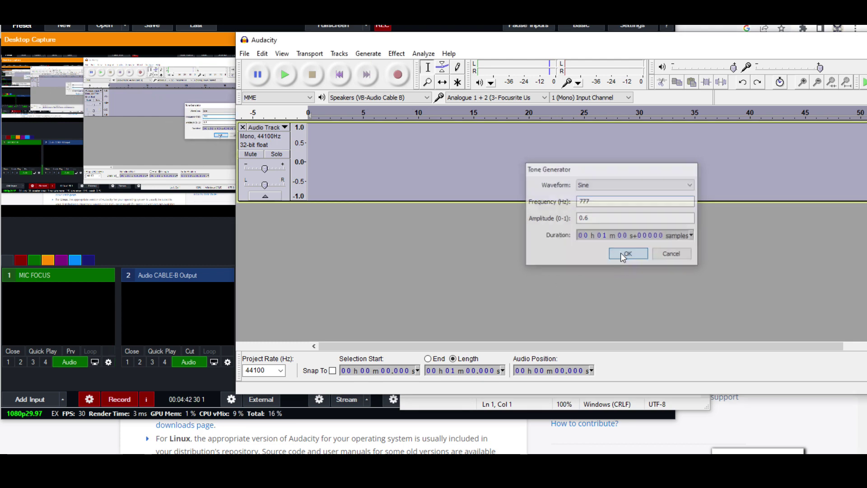
key(space)
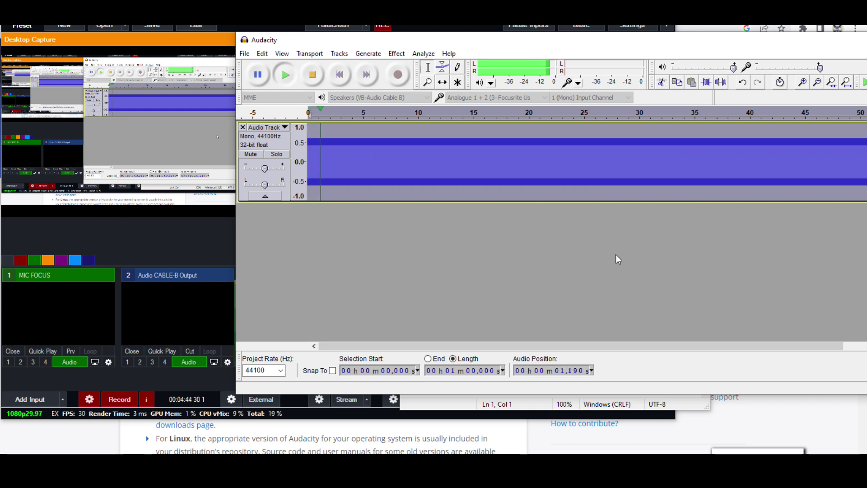
key(space)
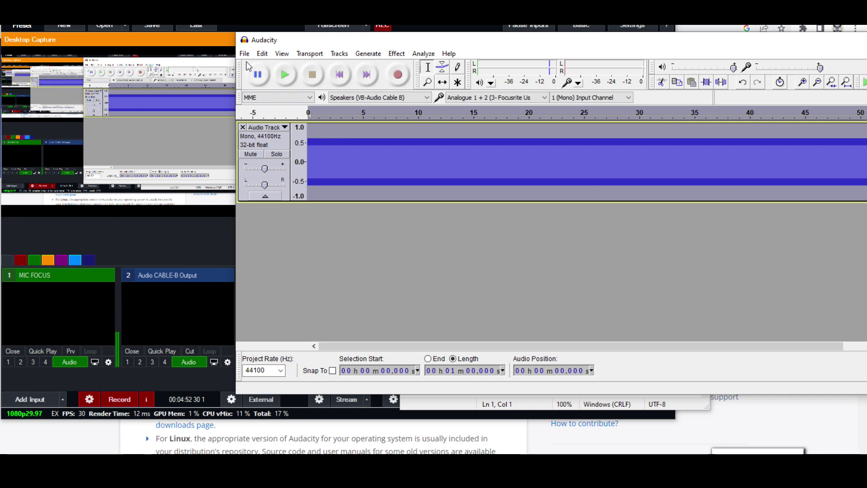
key(ctrl+z)
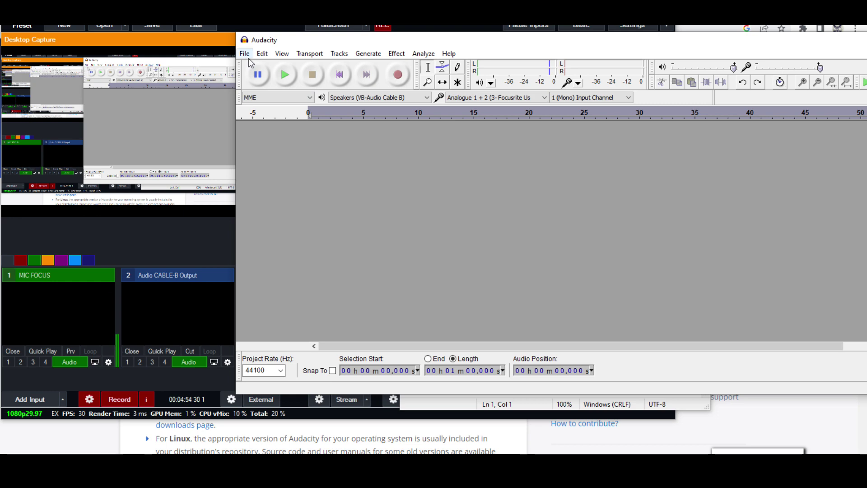
Open and close Preferences and the Generate menu without making changes
click(266, 55)
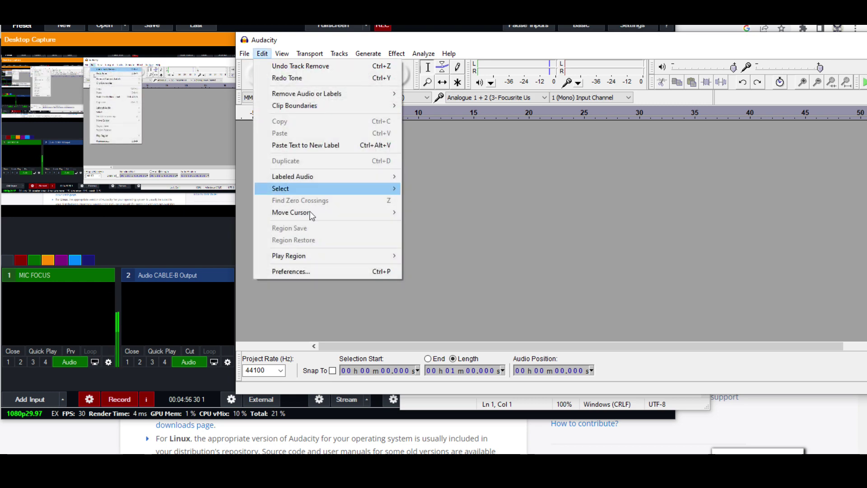
click(320, 272)
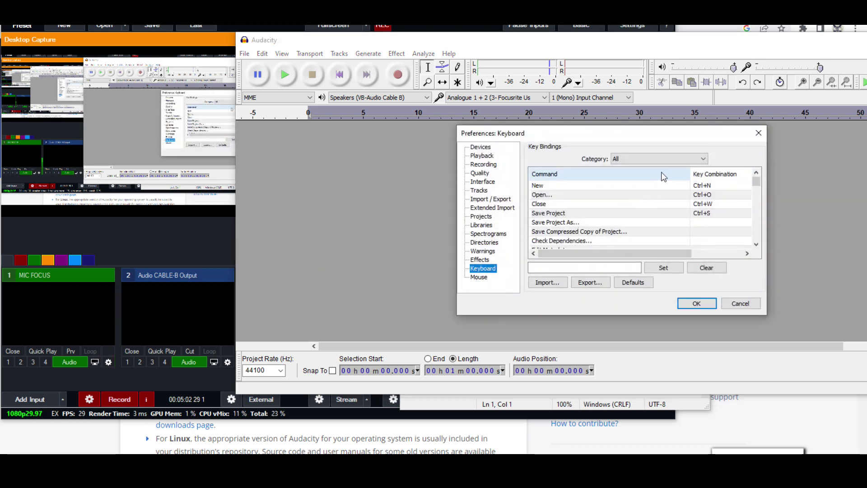
click(757, 133)
click(339, 53)
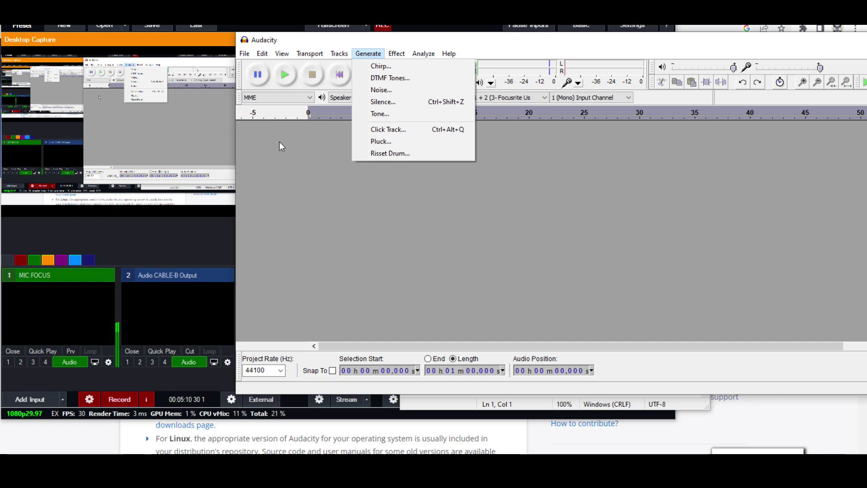
click(293, 155)
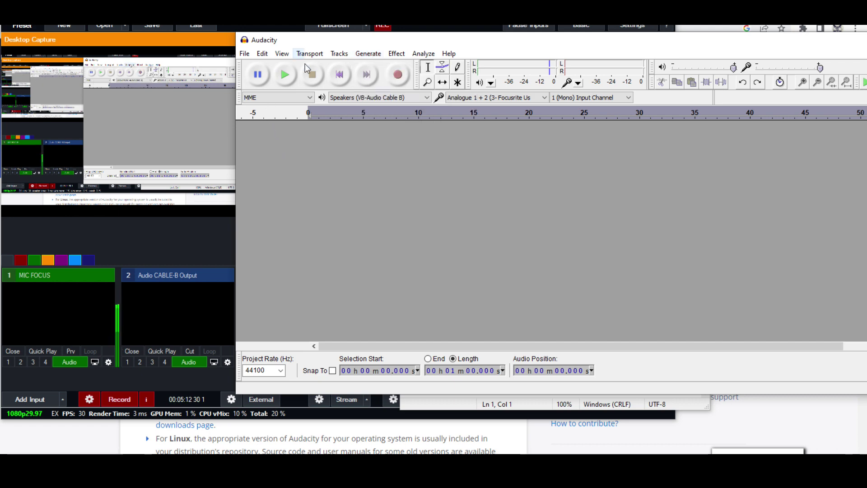
In Keyboard preferences, try binding Ctrl+Alt+B to Generate > Tone, which conflicts
click(262, 53)
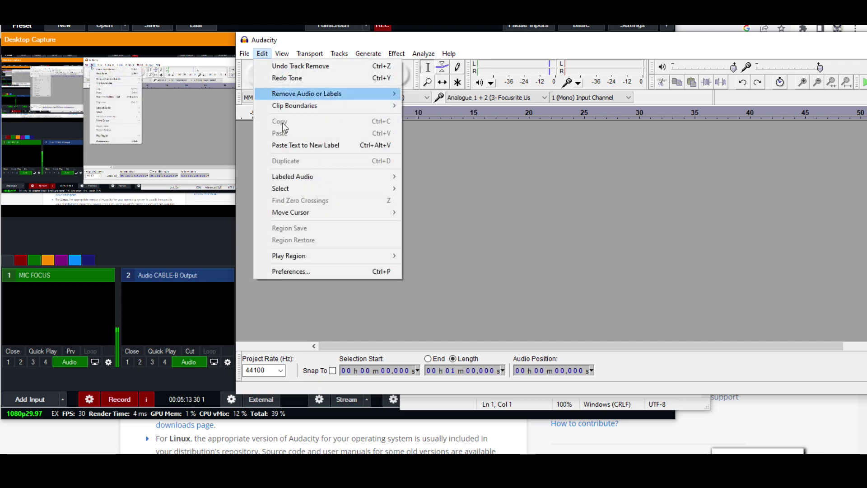
click(309, 271)
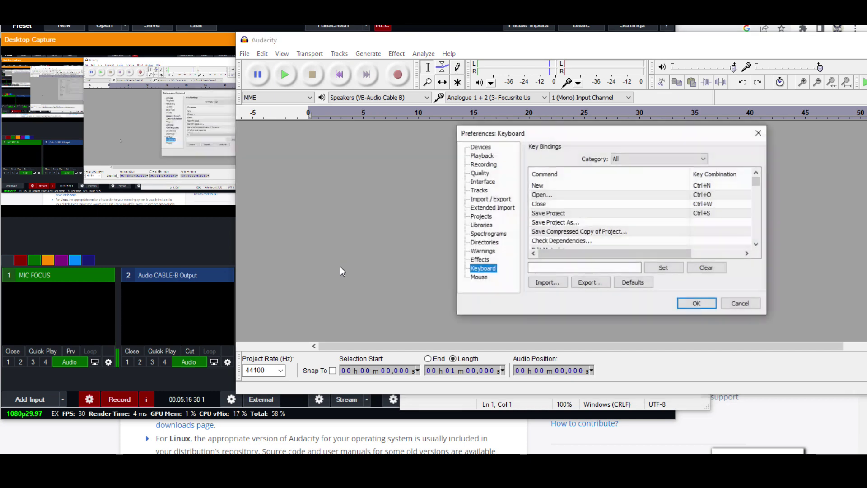
click(625, 159)
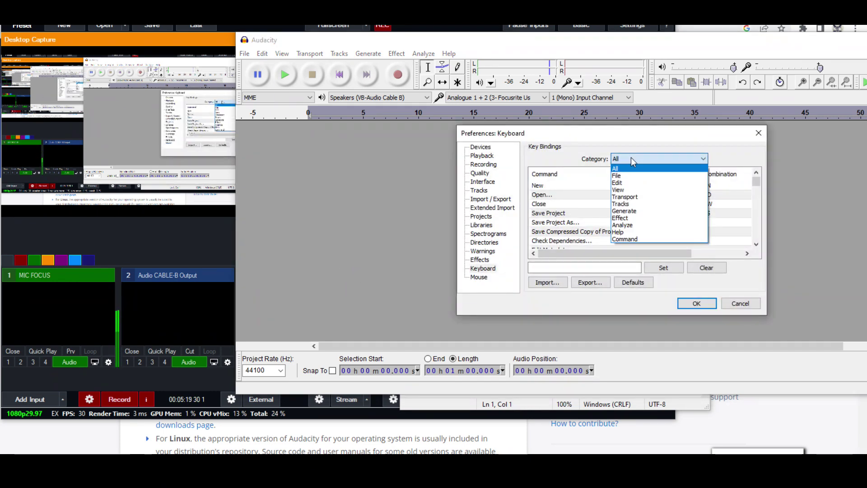
click(624, 214)
click(539, 223)
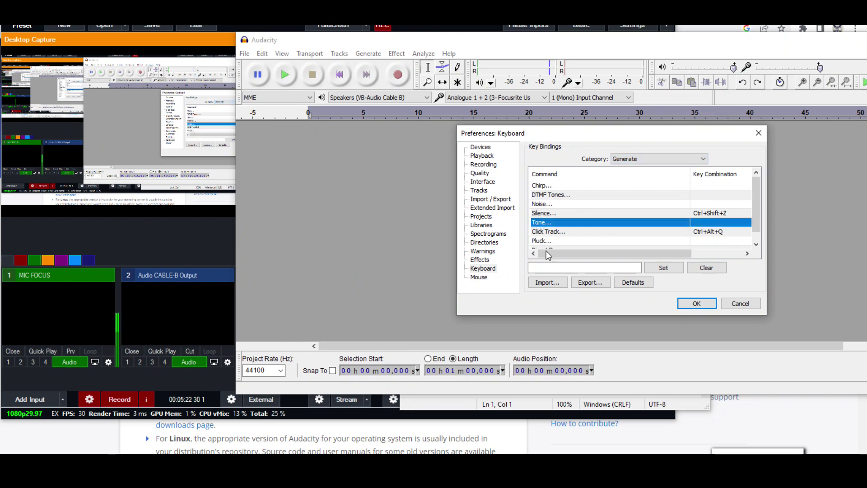
click(537, 268)
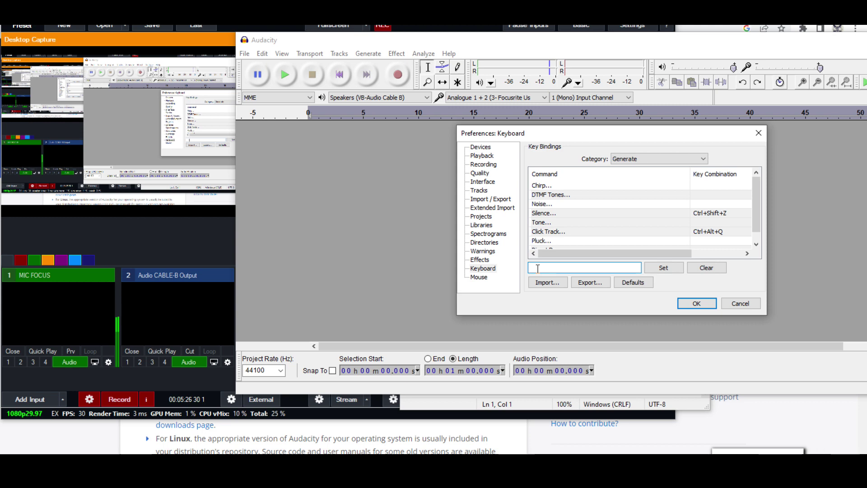
key(ctrl+alt+b)
text(Ctrl+Alt+B)
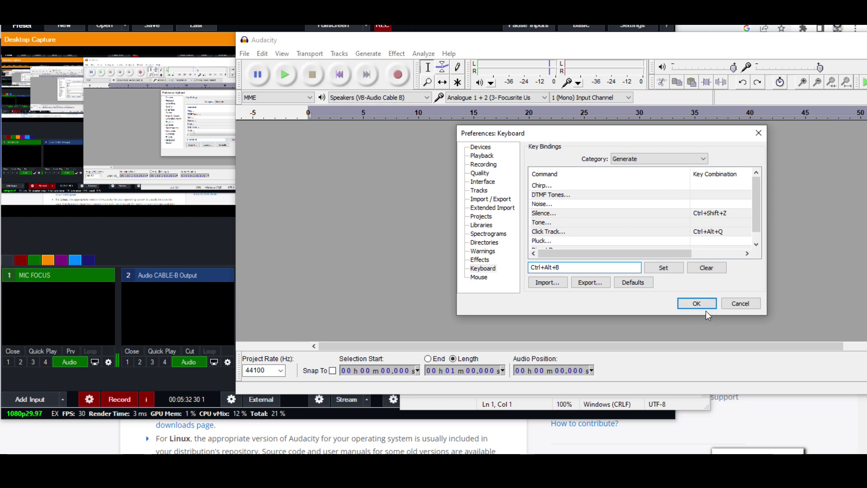
click(664, 269)
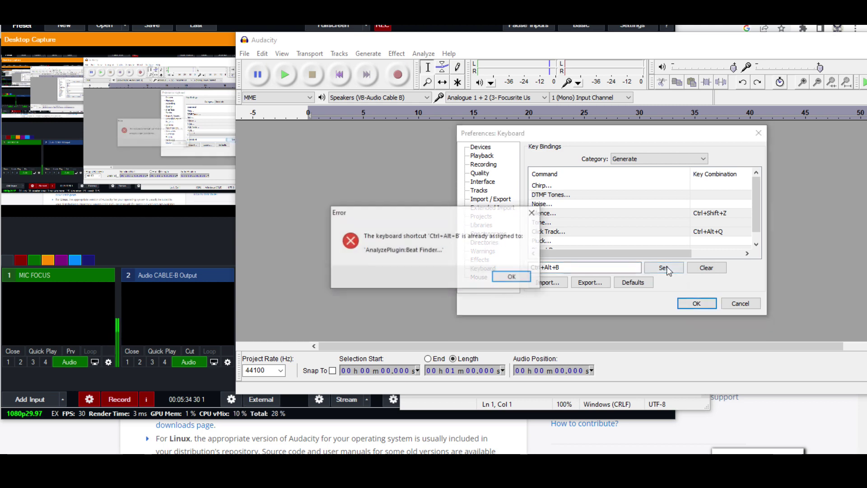
click(512, 276)
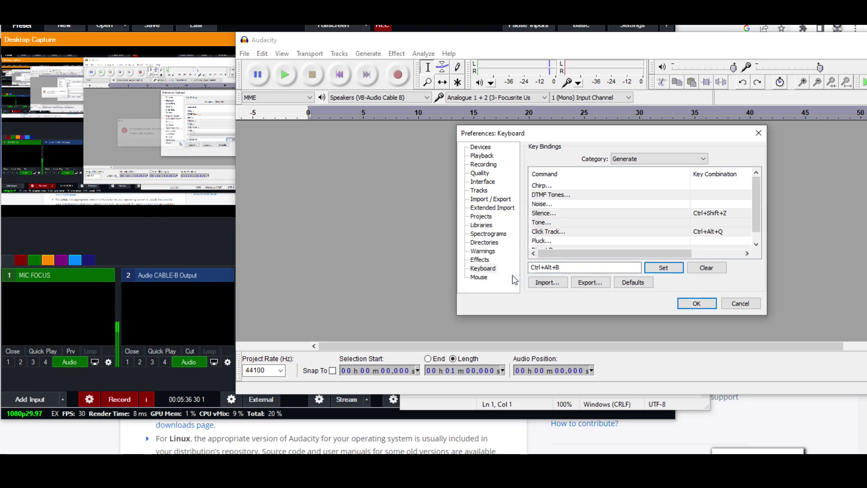
Bind Ctrl+Shift+B to Tone instead and save the preferences
click(691, 266)
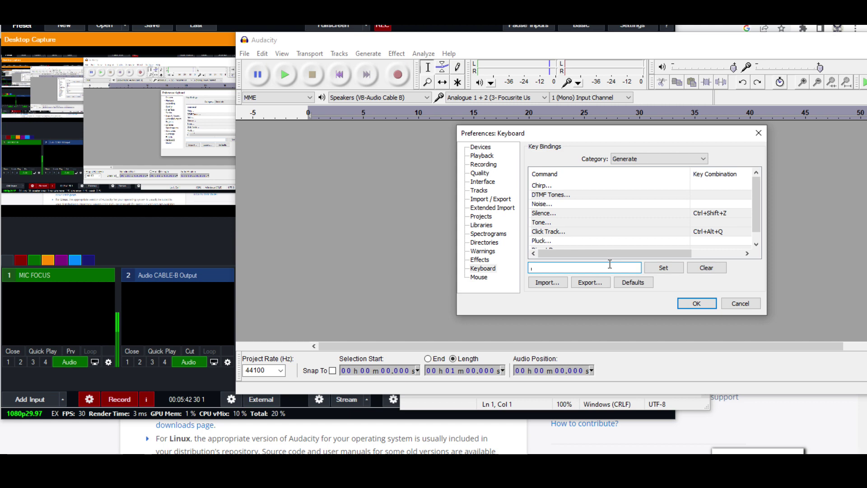
key(ctrl+shift+b)
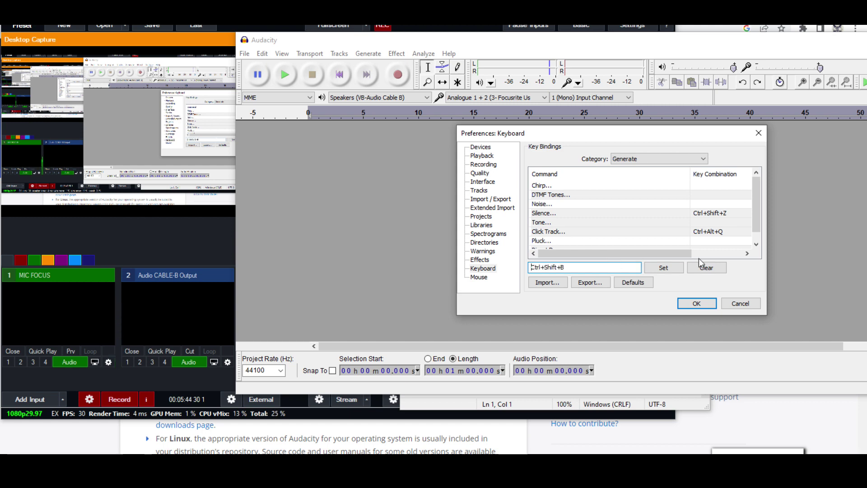
click(605, 224)
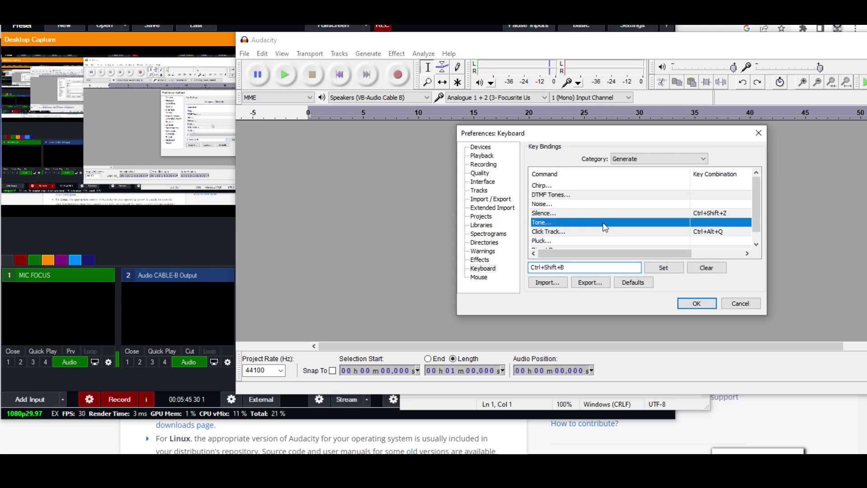
click(663, 267)
click(695, 304)
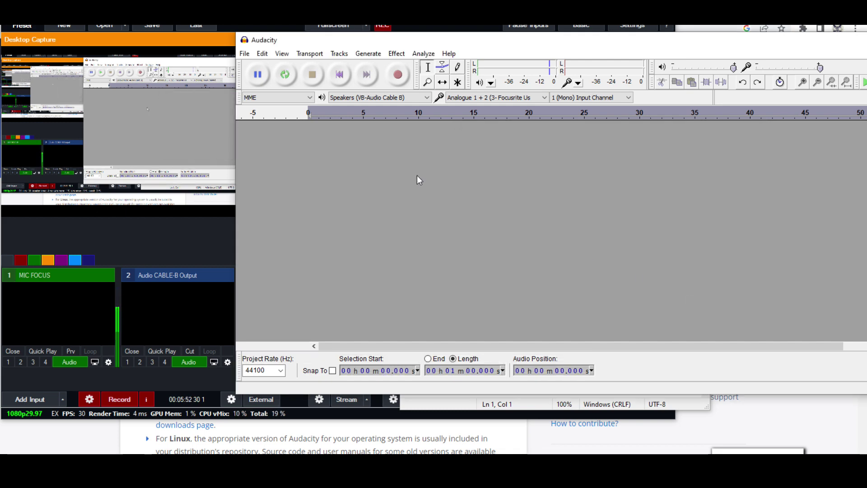
Generate a one-minute 888 Hz tone with Ctrl+Shift+B and preview it
key(ctrl+shift+b)
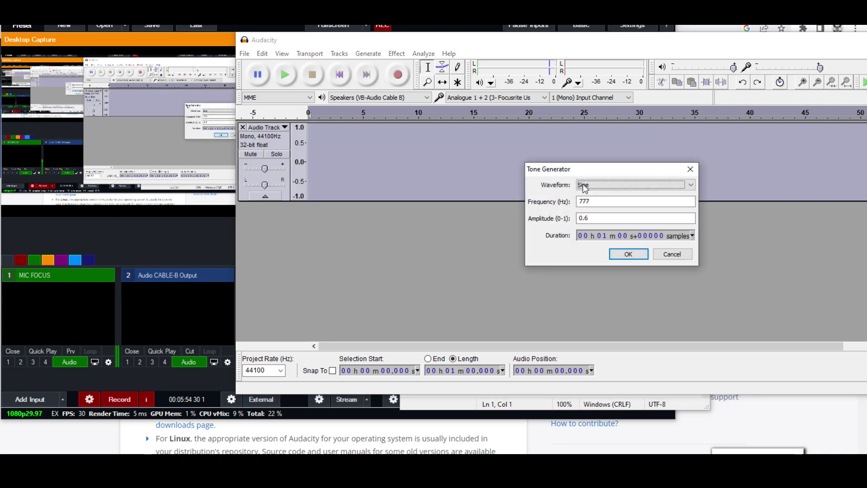
key(Tab)
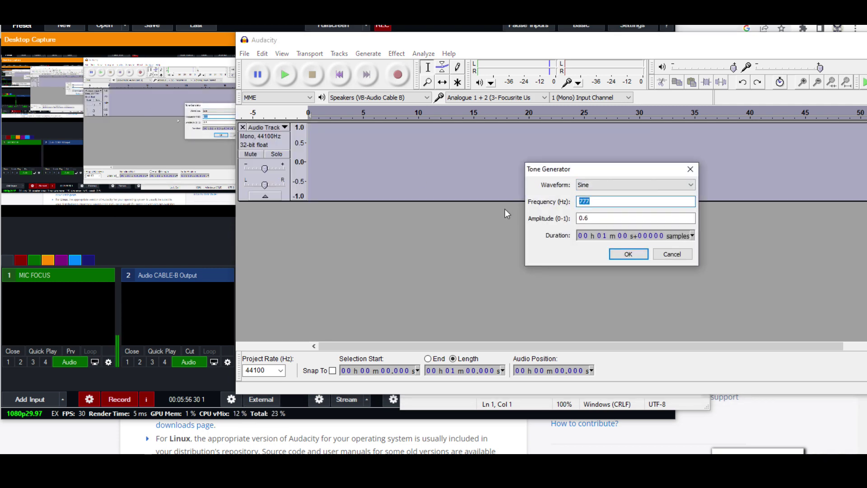
text(888)
click(626, 251)
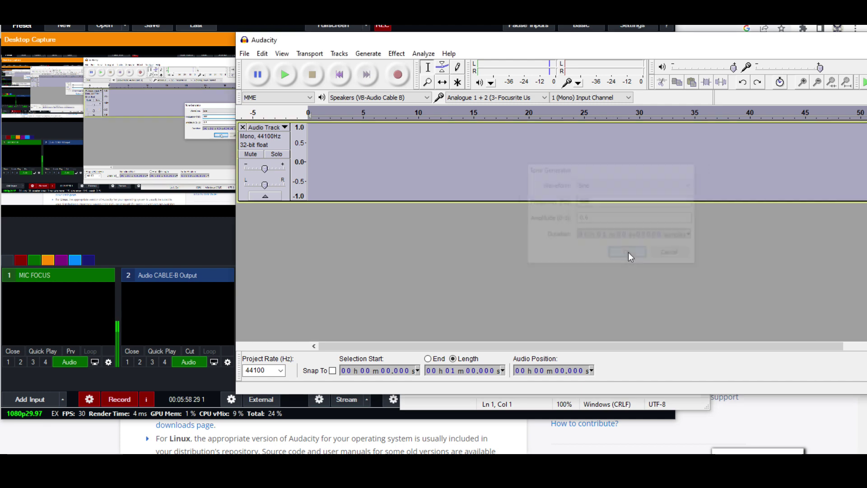
key(space)
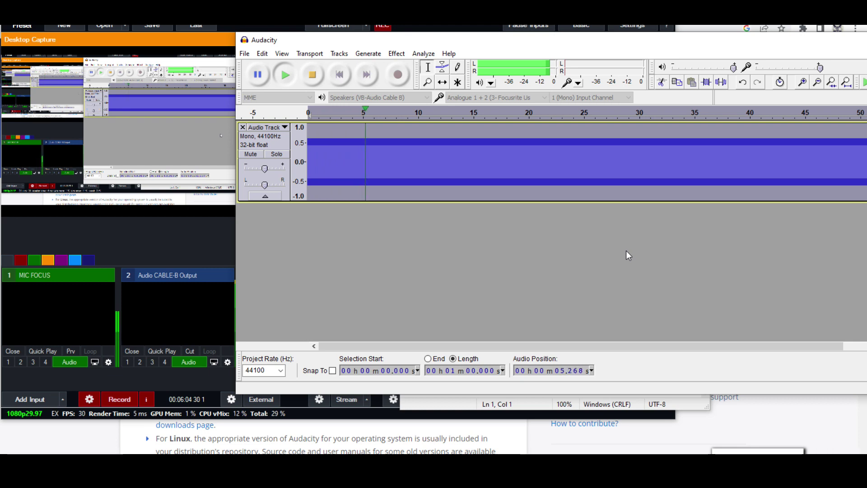
key(space)
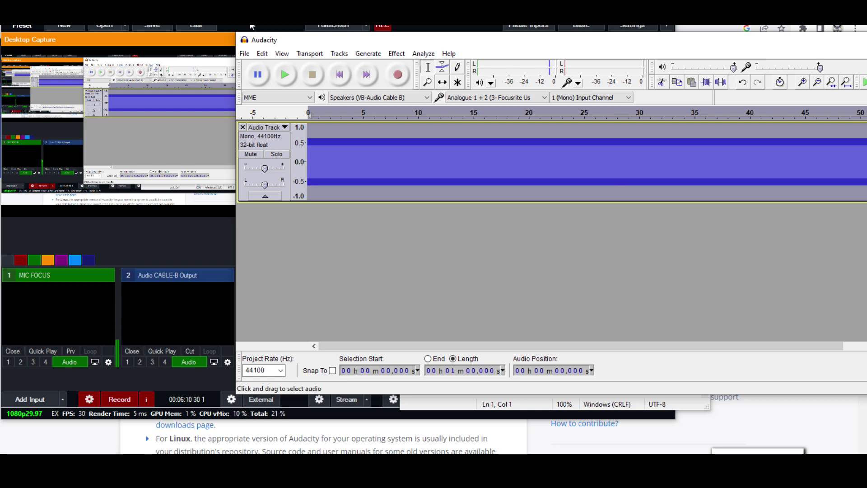
Save the 888 Hz tone to the Desktop as the MP3 file '888 hz'
click(245, 53)
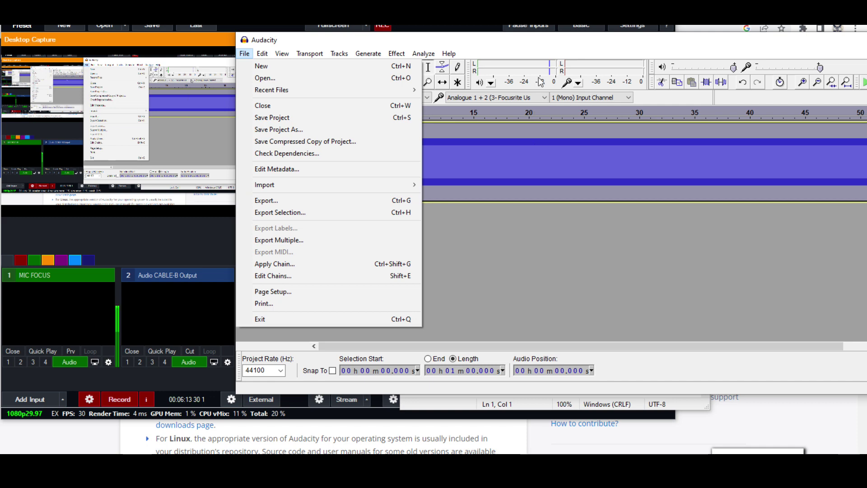
click(528, 47)
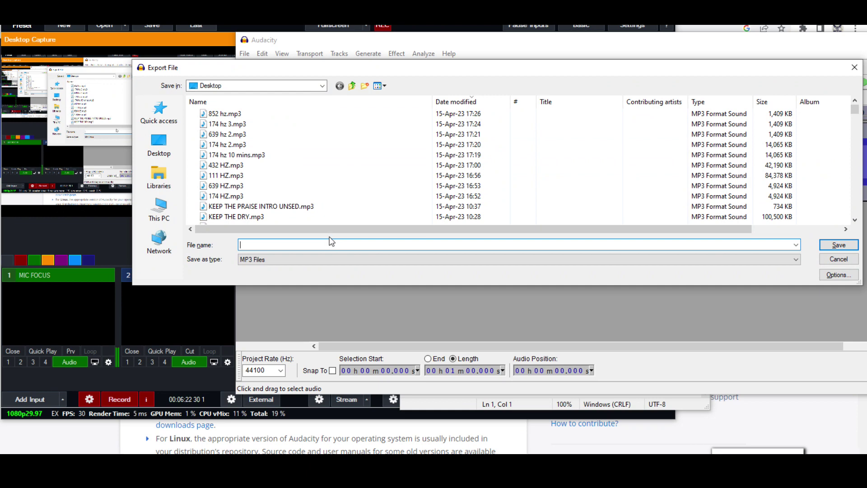
text(88)
text(z)
key(Return)
key(Return)
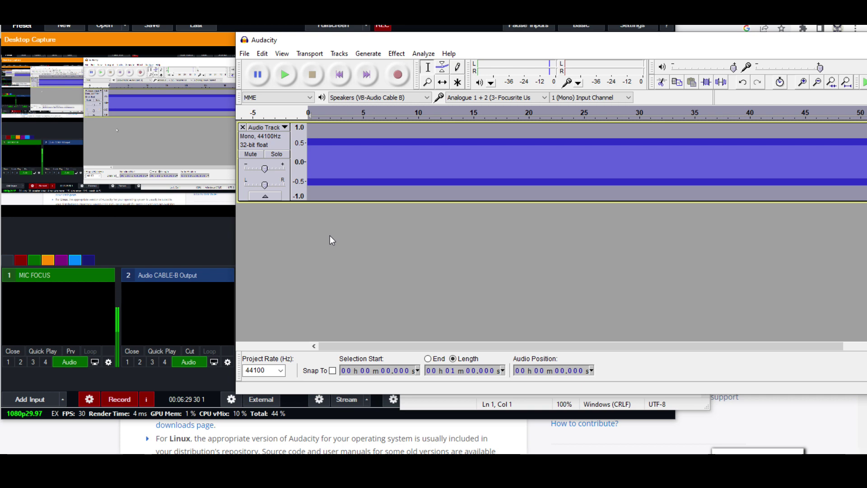
Remove the exported tone and generate a trial 111 Hz sine tone
key(ctrl+z)
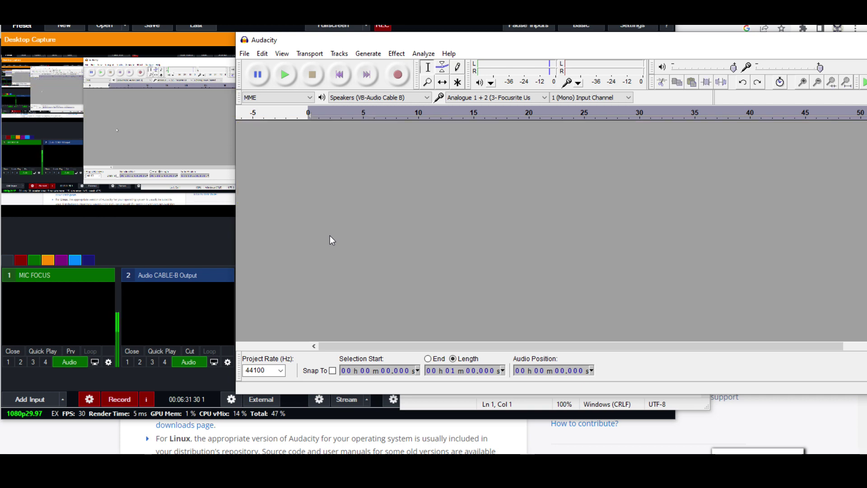
key(alt+n)
key(t)
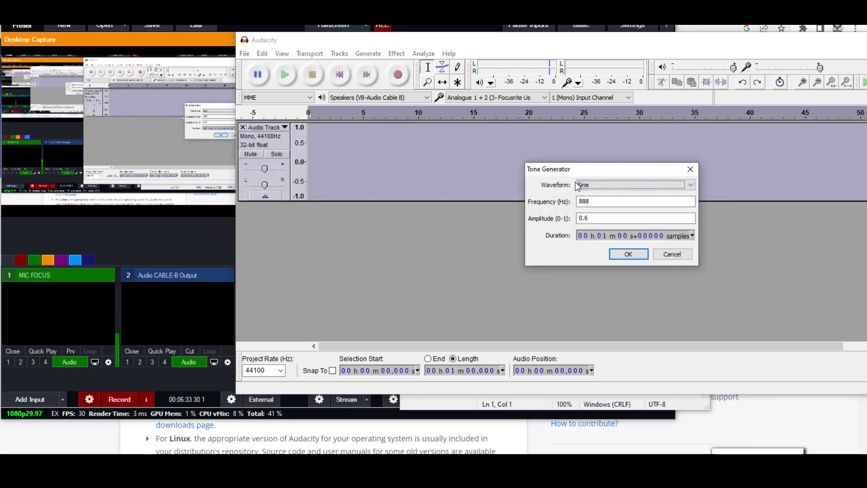
double_click(596, 201)
text(11)
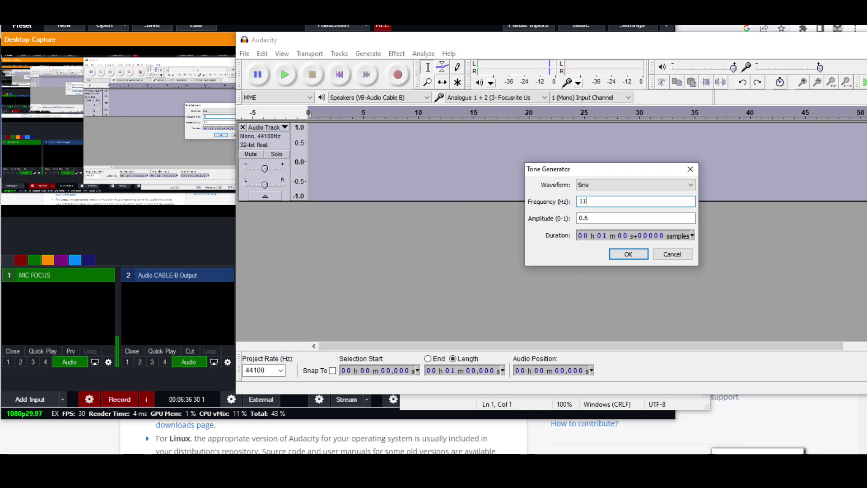
text(1)
text(1)
click(621, 256)
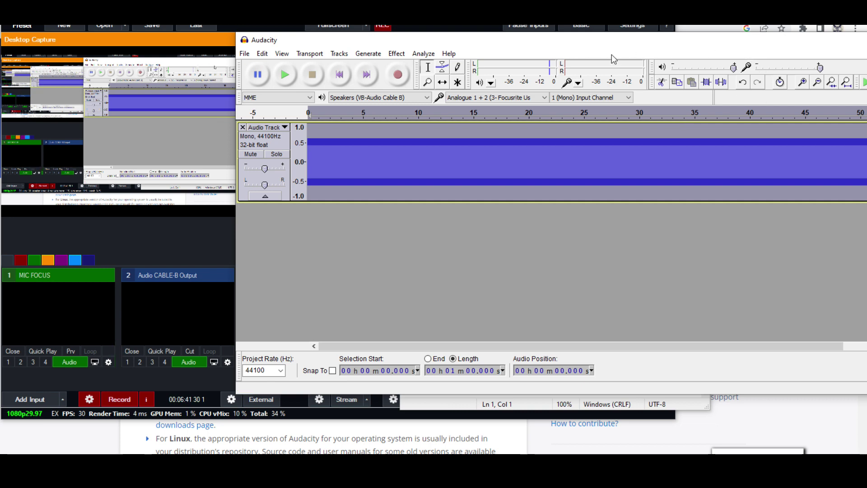
drag(611, 59, 439, 71)
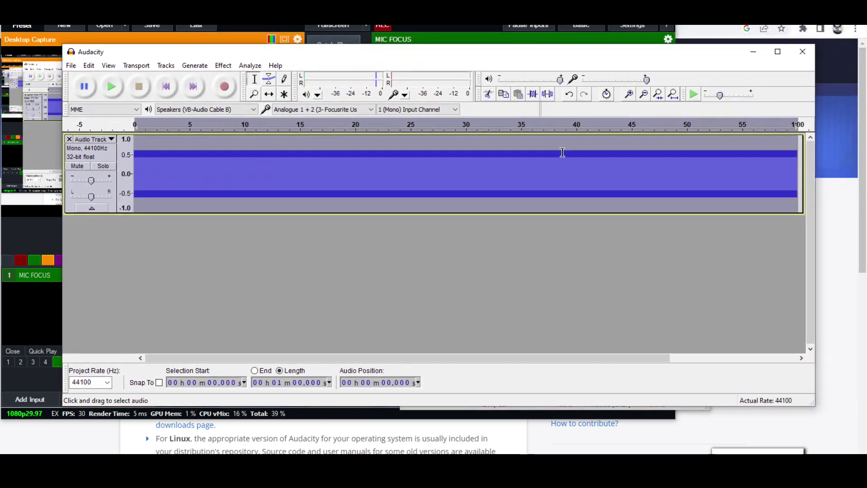
Replace the 111 Hz trial with a ten-minute 999 Hz sine tone
key(ctrl+z)
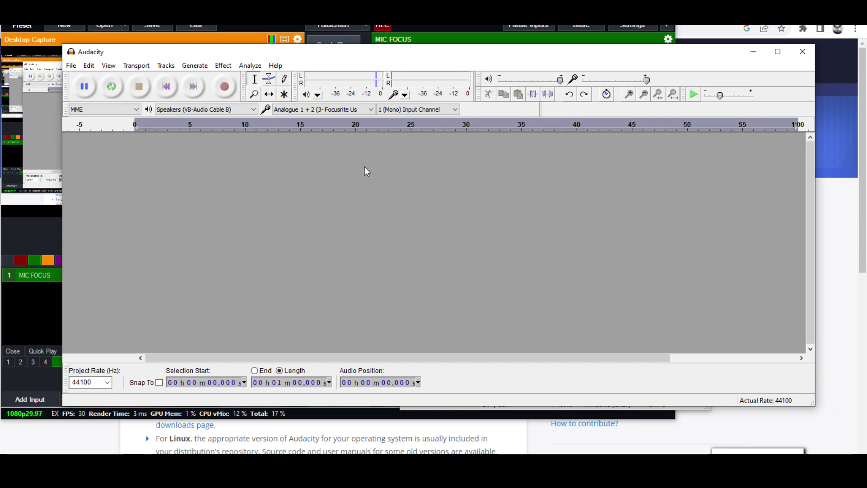
key(ctrl+r)
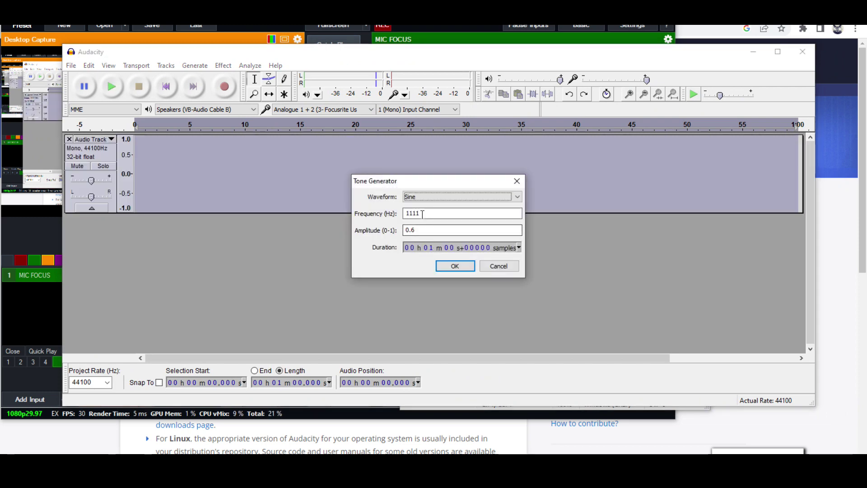
key(Tab)
text(99)
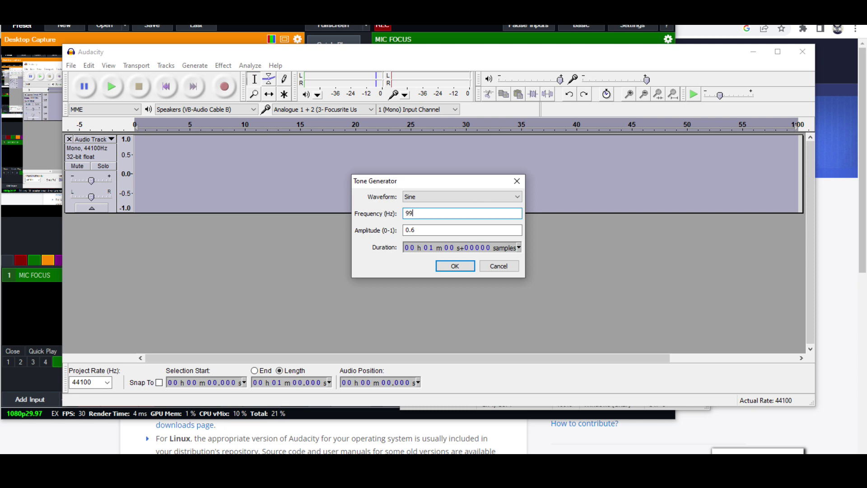
text(9)
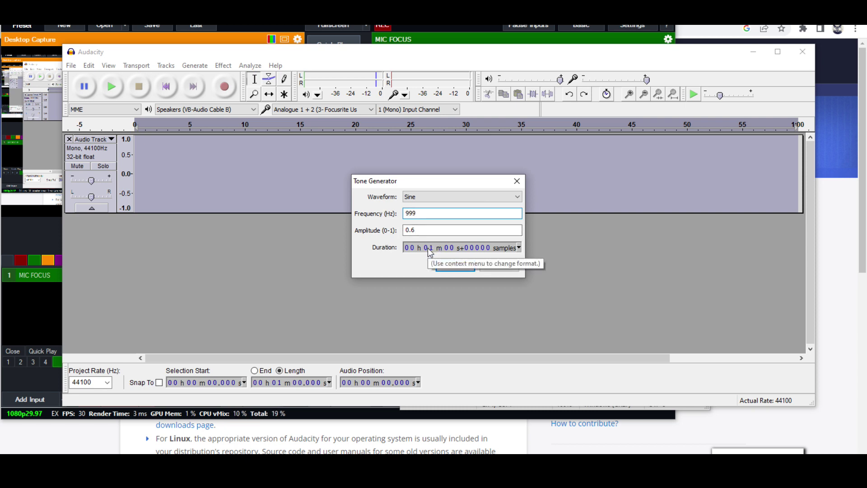
click(430, 248)
text(0)
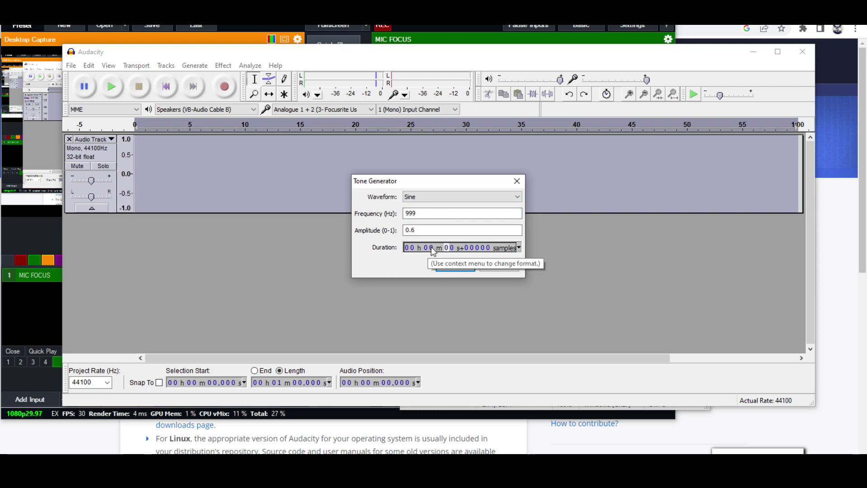
click(428, 251)
text(1)
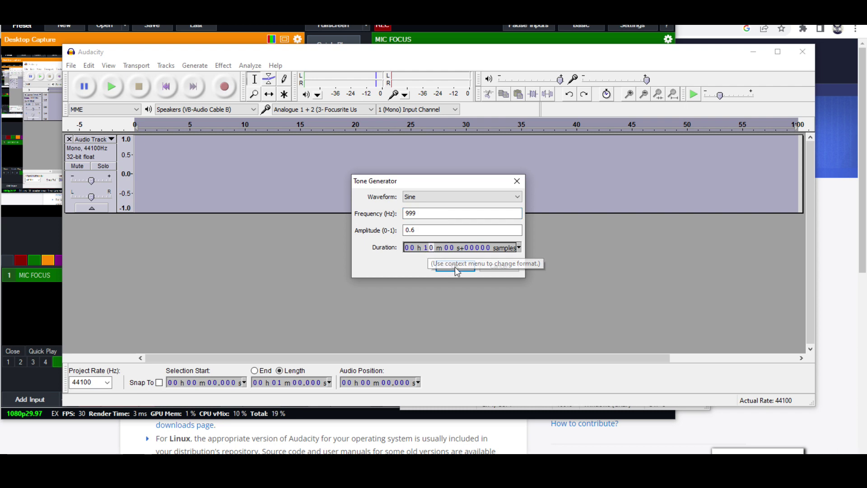
click(454, 266)
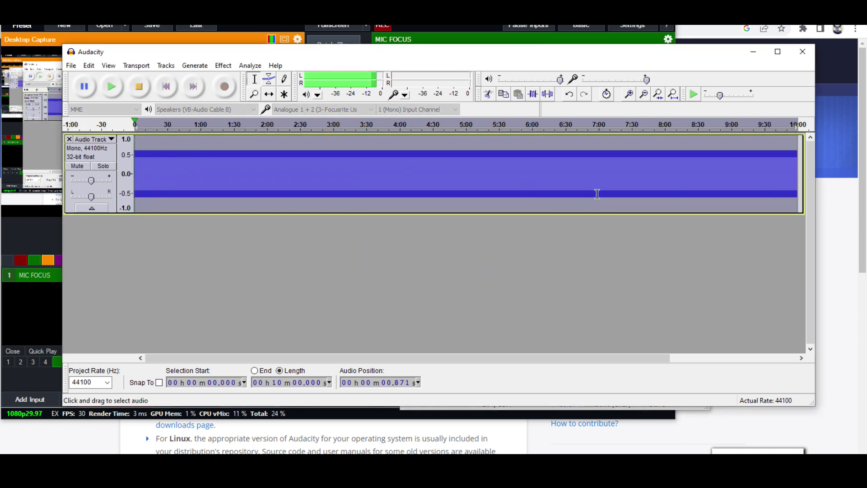
Undo the ten-minute tone and regenerate 999 Hz with a different duration
key(ctrl+z)
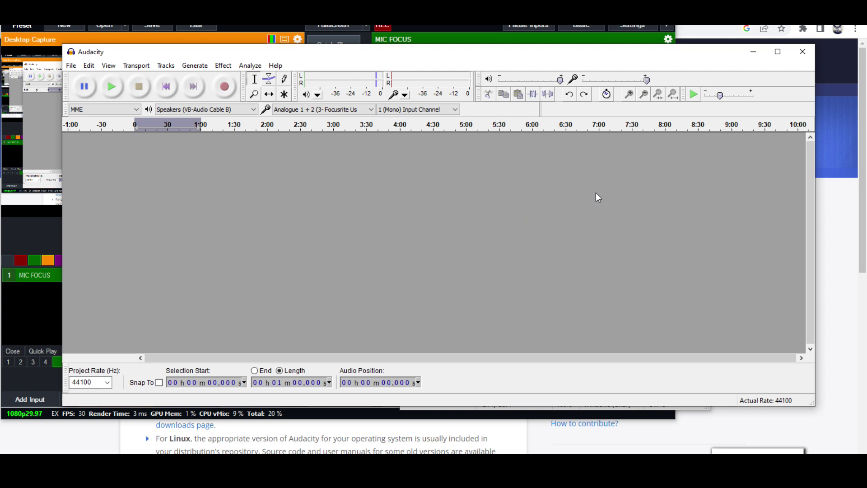
key(alt+g)
key(t)
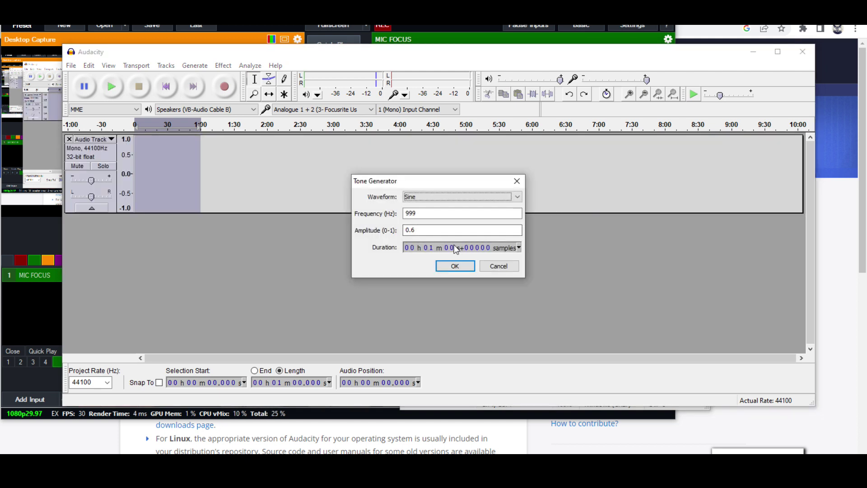
click(431, 248)
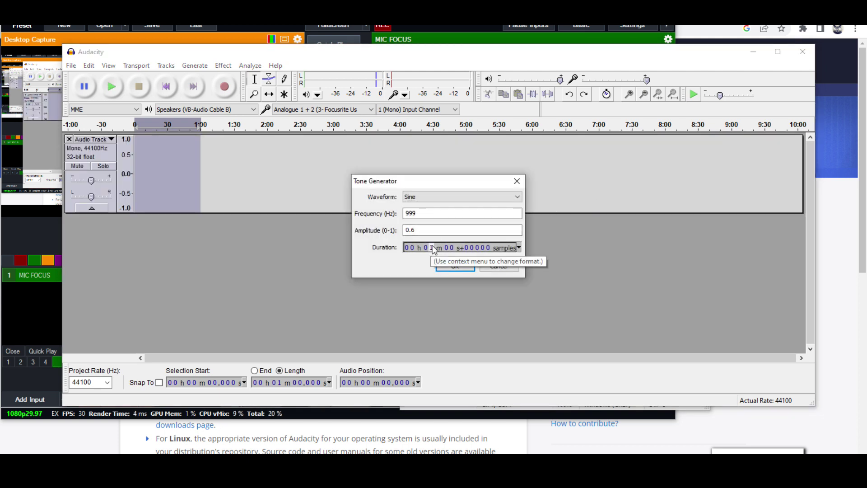
text(0)
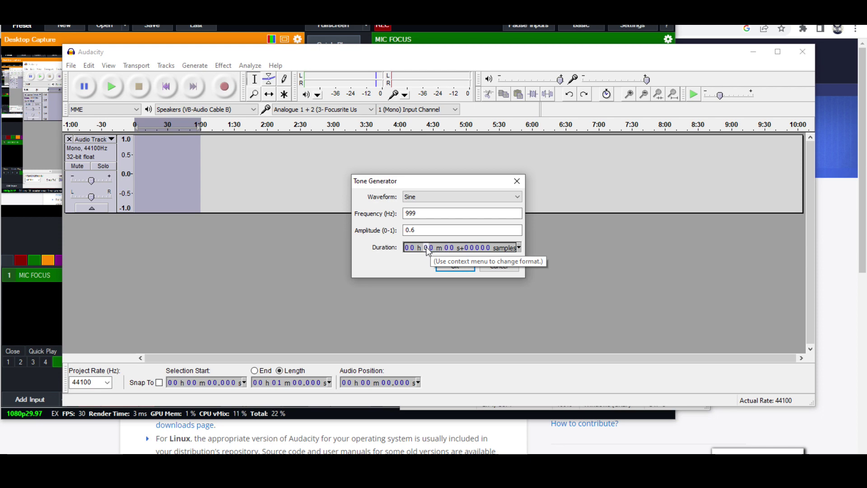
click(449, 266)
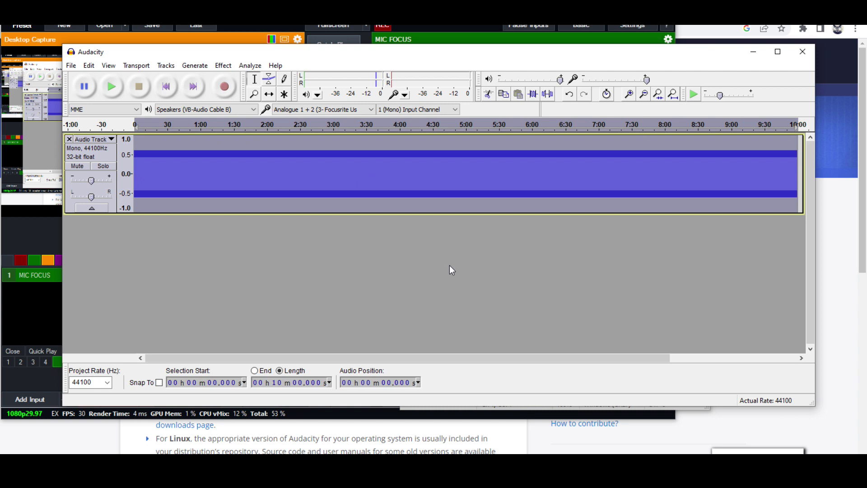
Replace the trial tone with a 01 h 00 m, 999 Hz sine at 0.6 amplitude
key(ctrl+z)
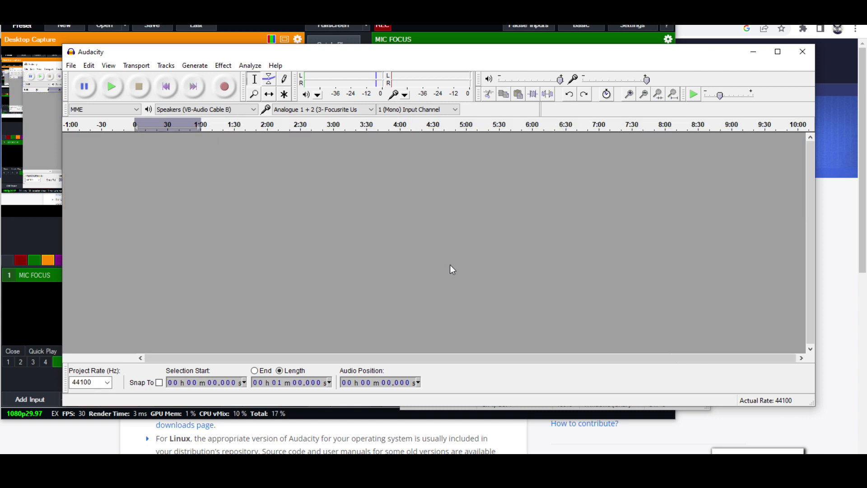
key(alt+g)
key(t)
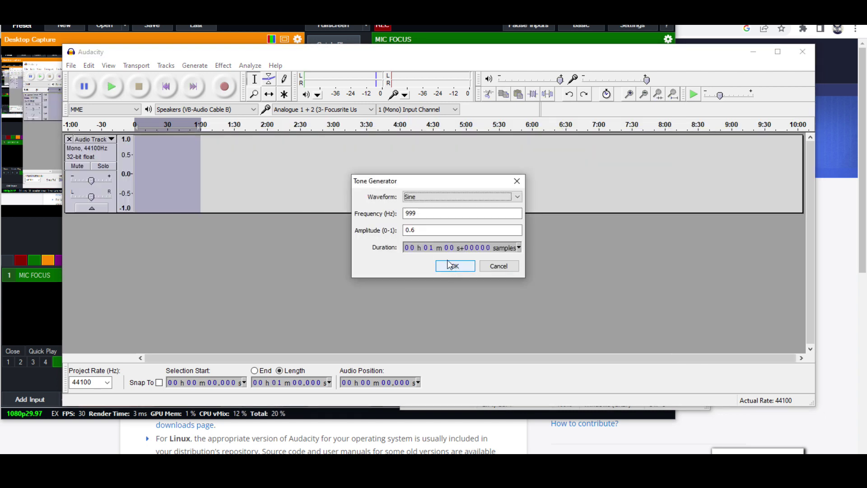
click(413, 248)
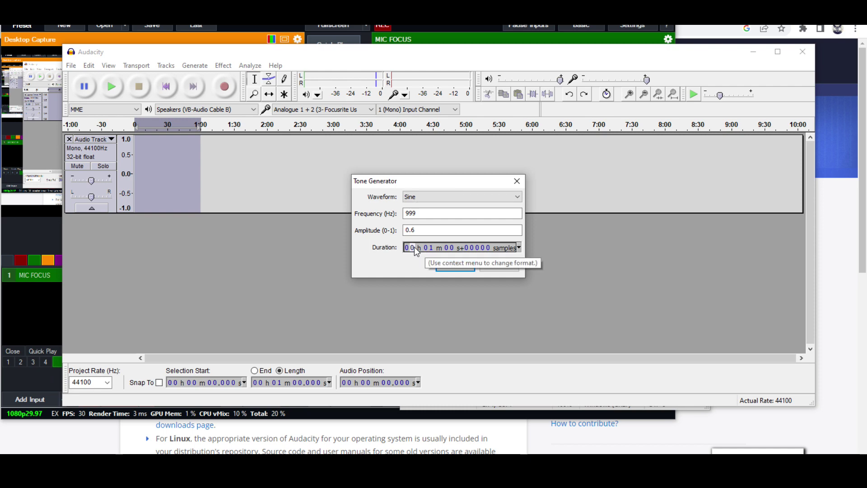
text(010)
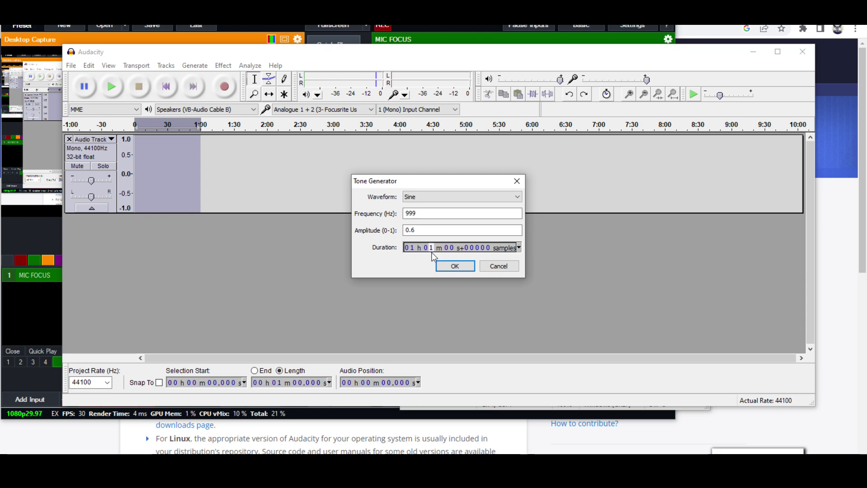
text(0)
click(448, 267)
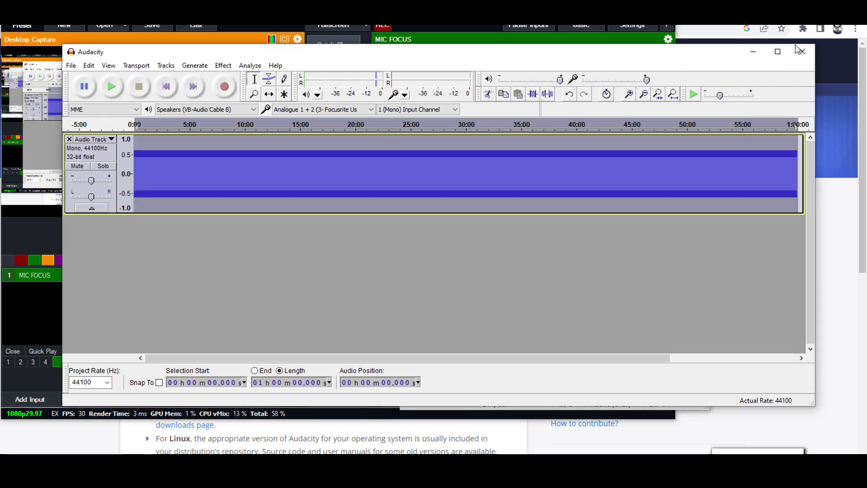
Maximize the window and briefly preview the hour-long tone
click(778, 51)
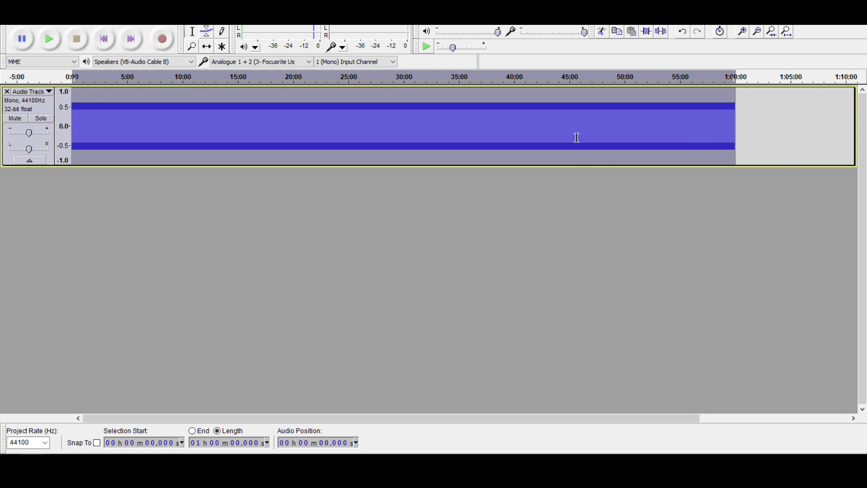
key(space)
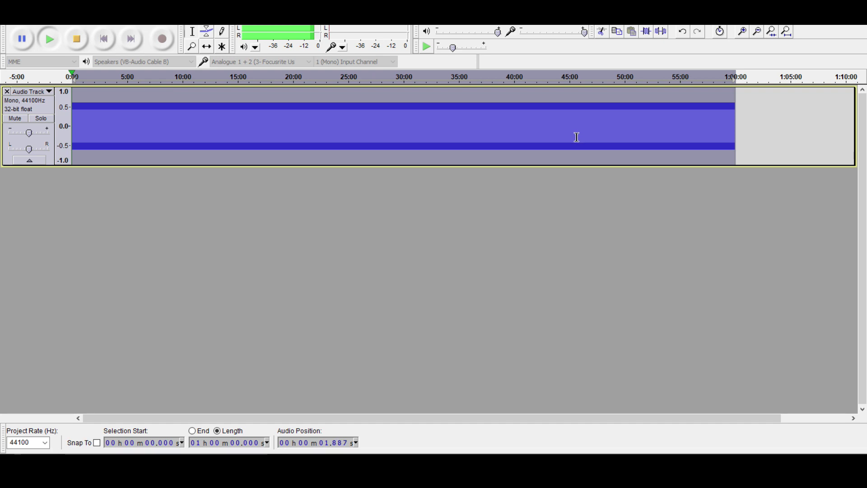
key(space)
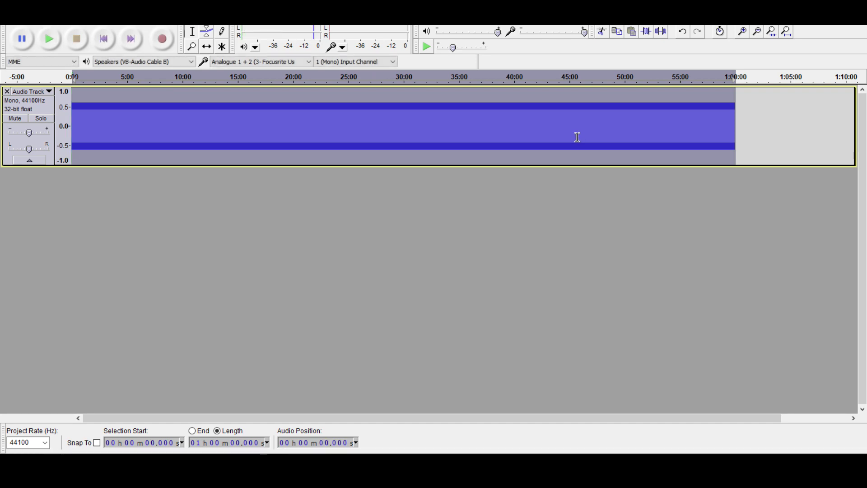
Save it as the Desktop MP3 '999 hz 1hr', then undo the track
key(ctrl+shift+e)
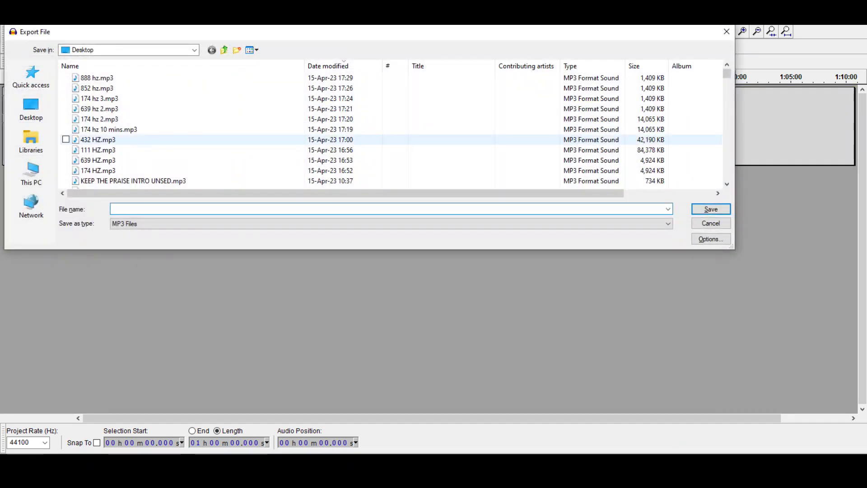
text(999)
text(r)
key(Return)
key(Return)
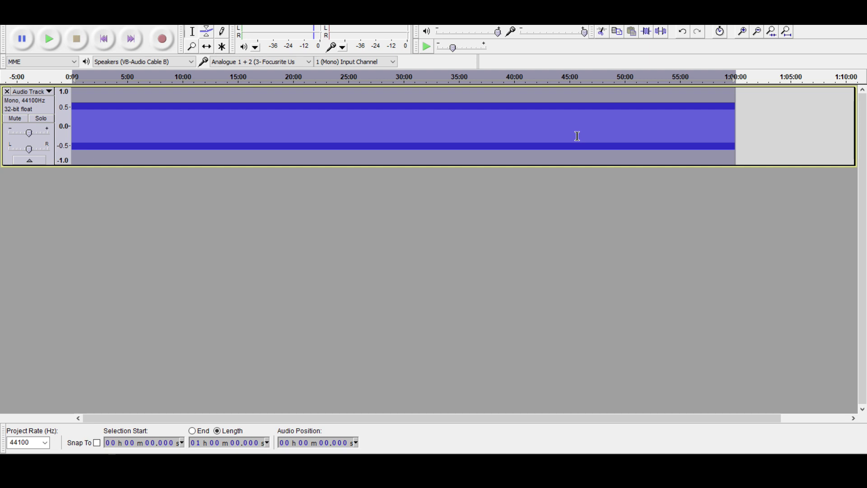
key(ctrl+z)
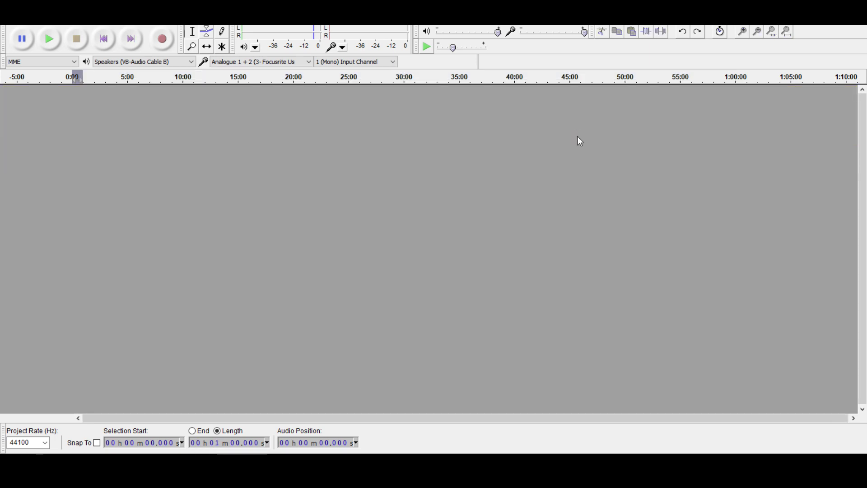
Generate a 00h00m01s sine tone and play it on a loop
click(163, 27)
click(135, 26)
click(142, 78)
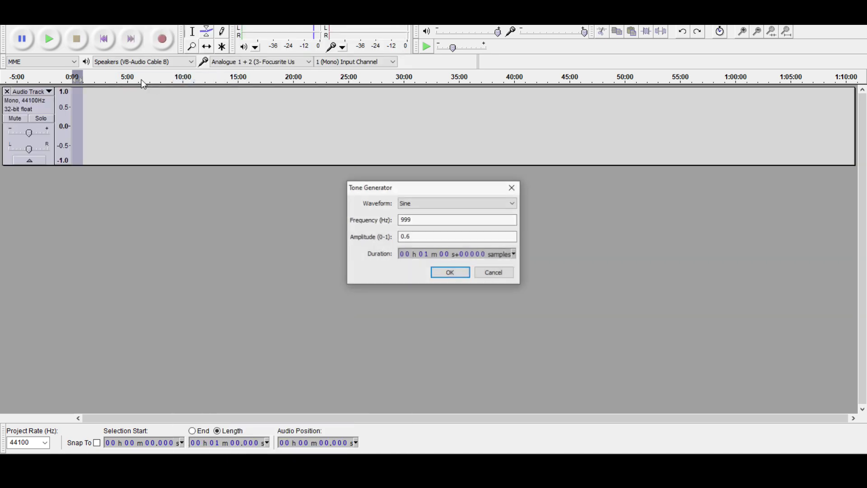
click(408, 237)
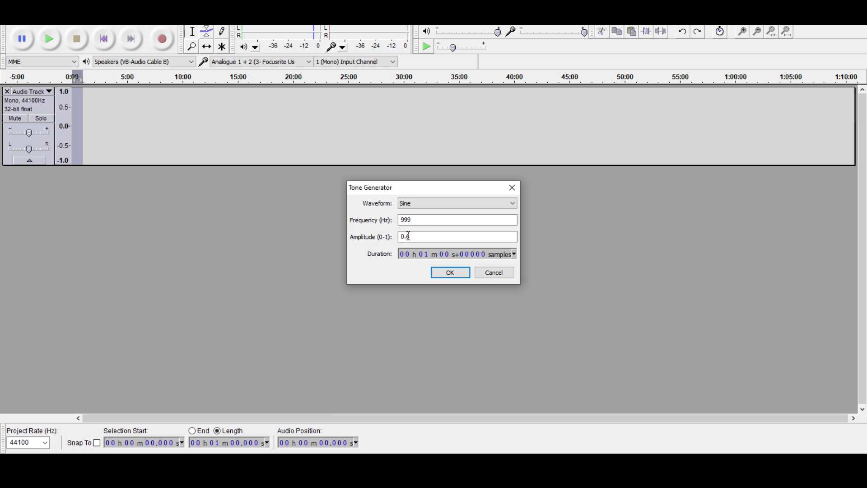
click(426, 256)
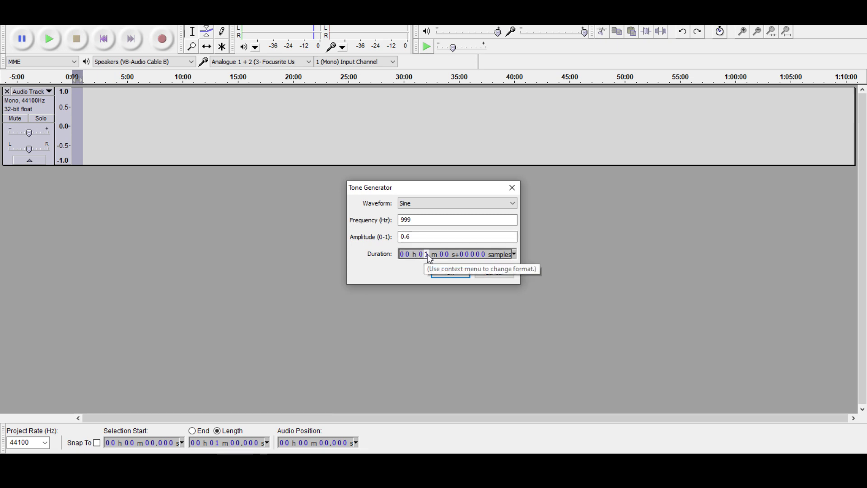
text(0 m )
text(0)
text(1)
click(449, 272)
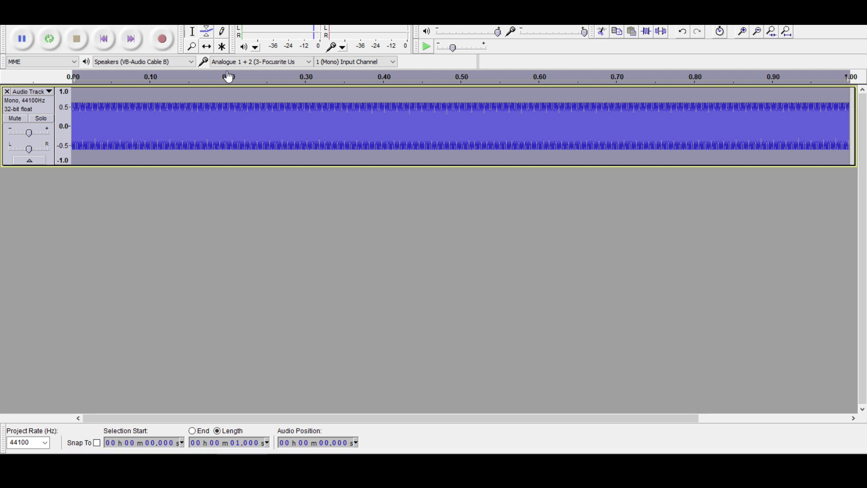
key(shift+space)
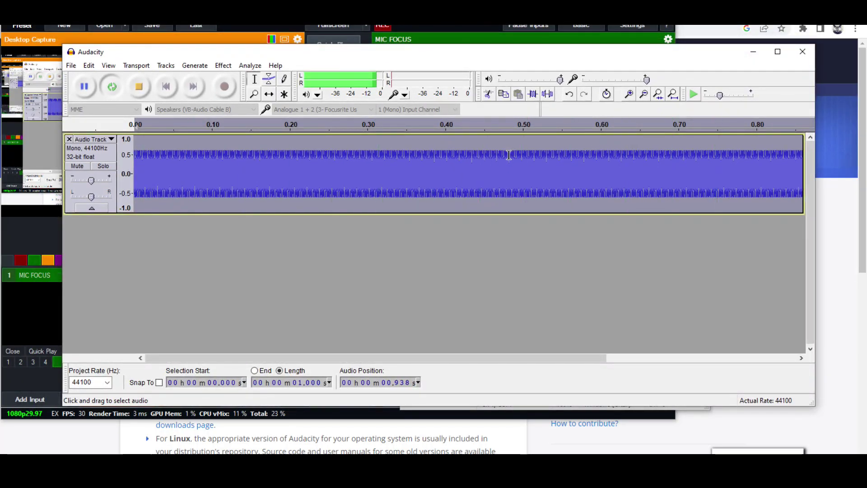
Swap the loop for a 1 min 10 s, 999 Hz tone, then play and stop it
key(space)
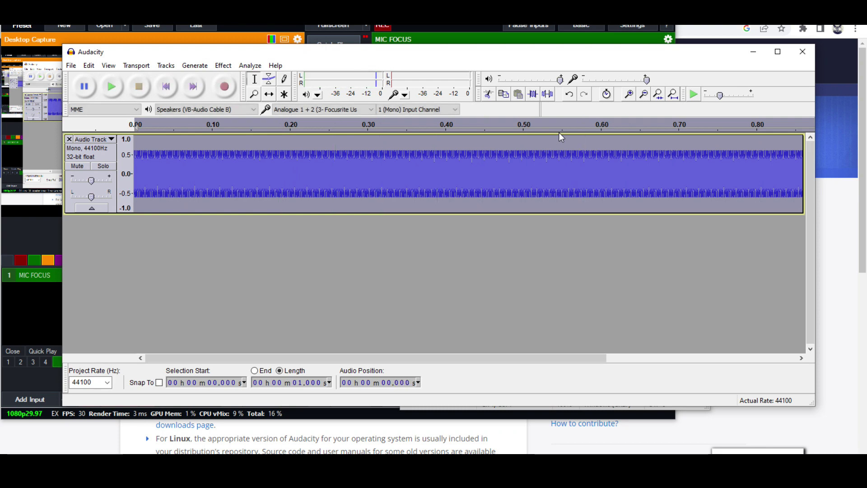
key(ctrl+z)
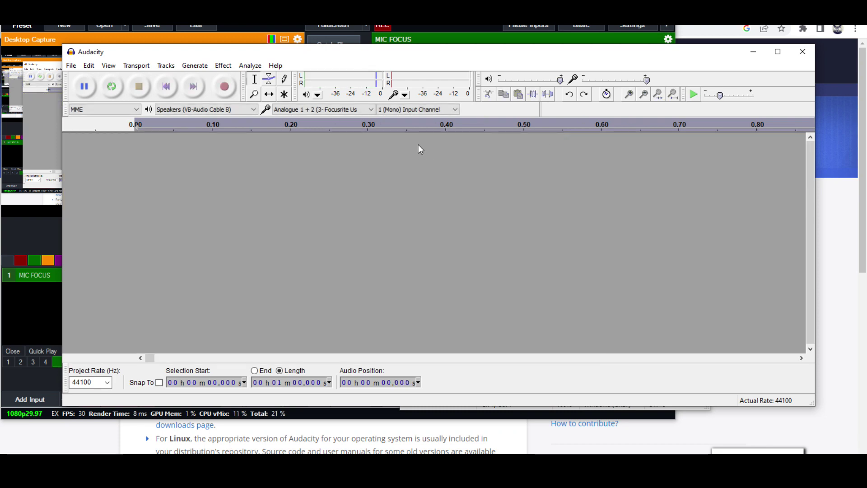
key(ctrl+r)
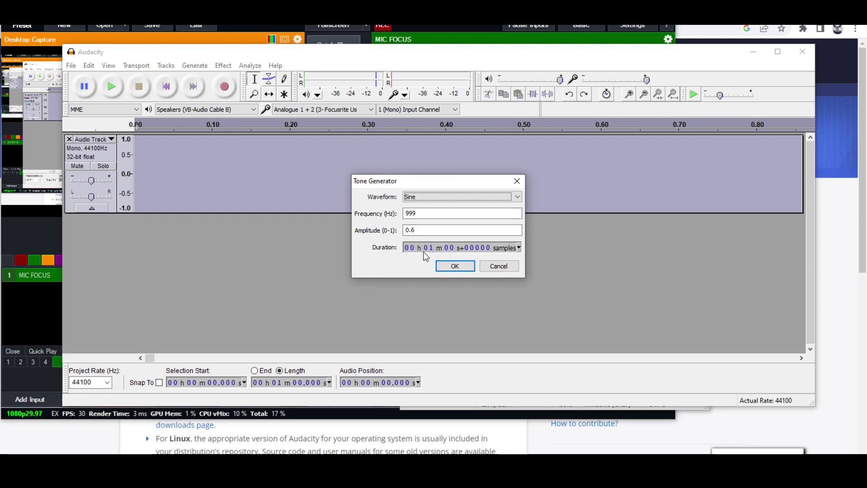
click(447, 251)
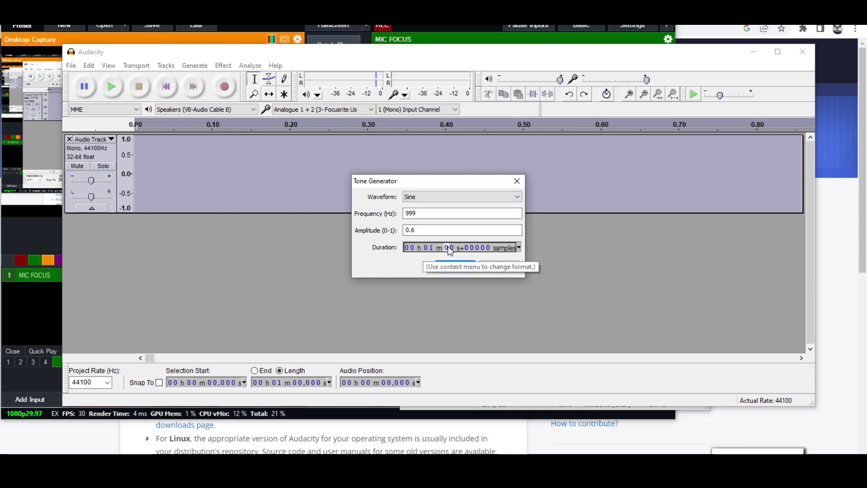
text(1)
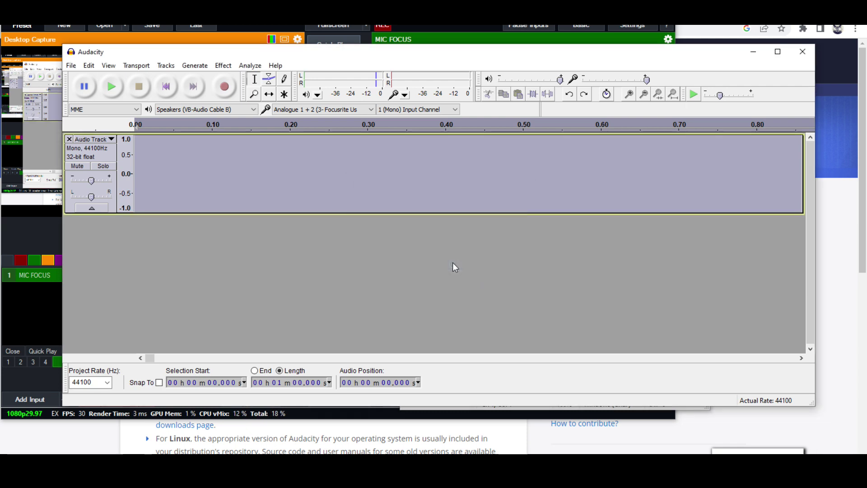
key(space)
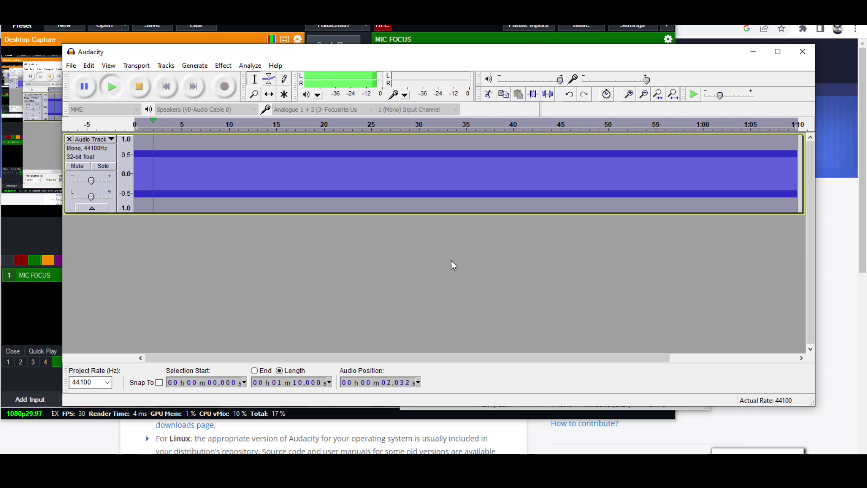
key(space)
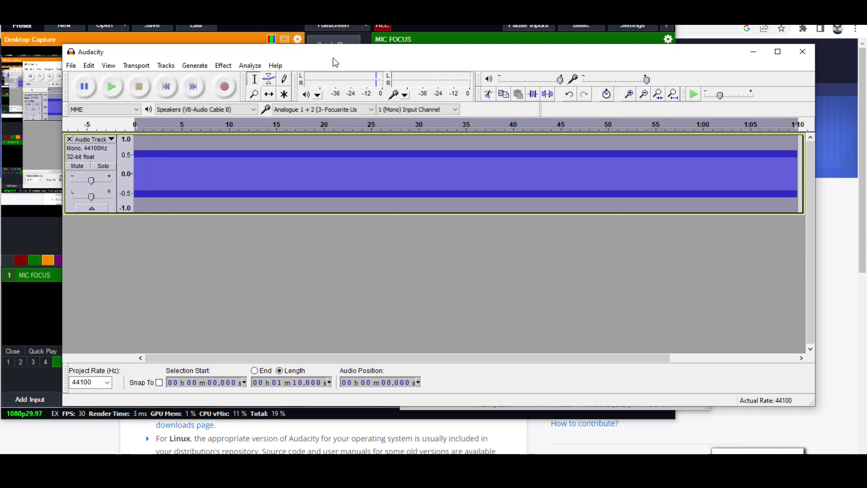
mouse_move(338, 57)
mouse_down()
mouse_move(440, 26)
mouse_move(417, 37)
mouse_up()
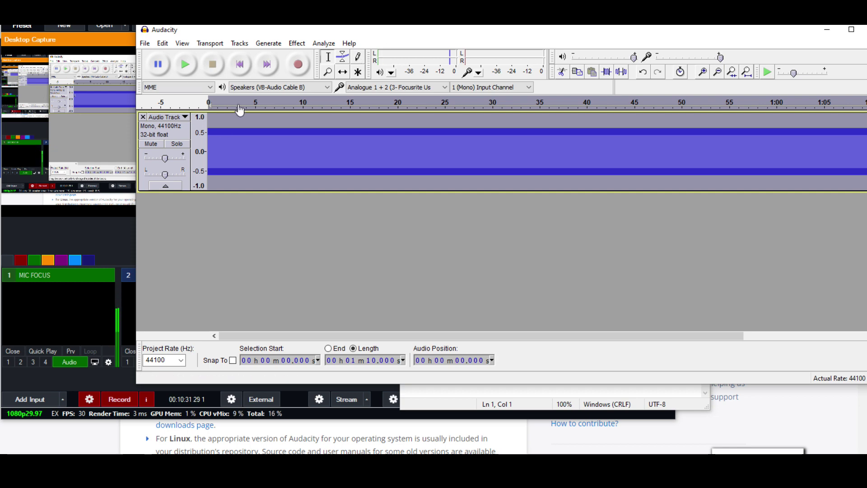
Switch to vMix, toggle the recording, and bring vMix back to the front
key(alt+Tab)
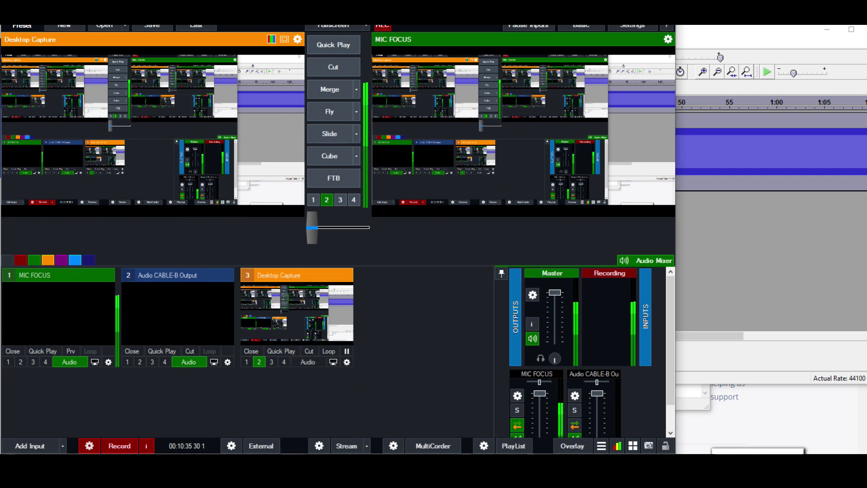
click(122, 449)
click(764, 248)
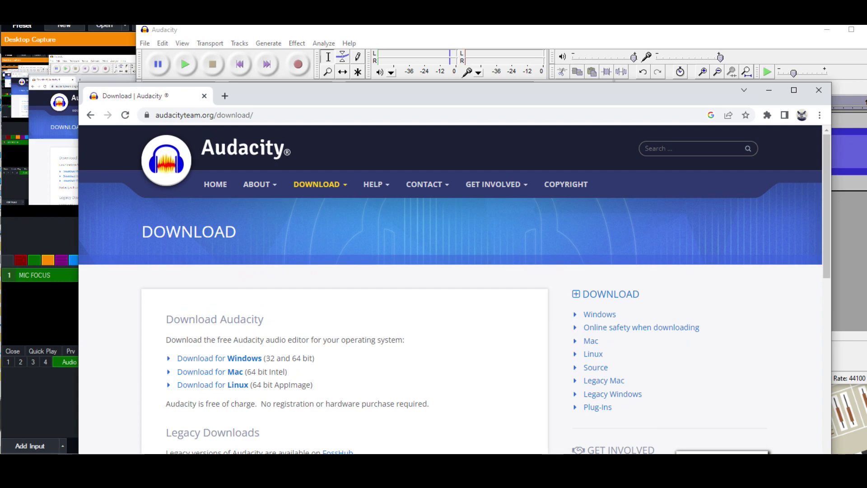
key(alt+Tab)
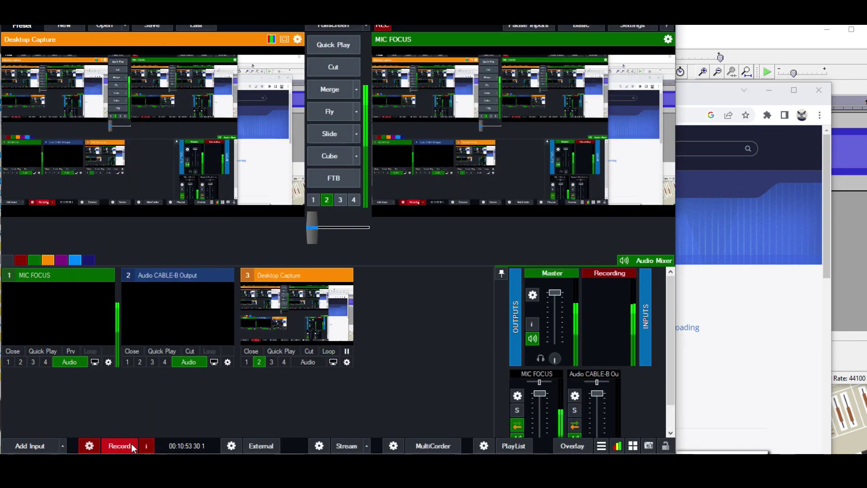